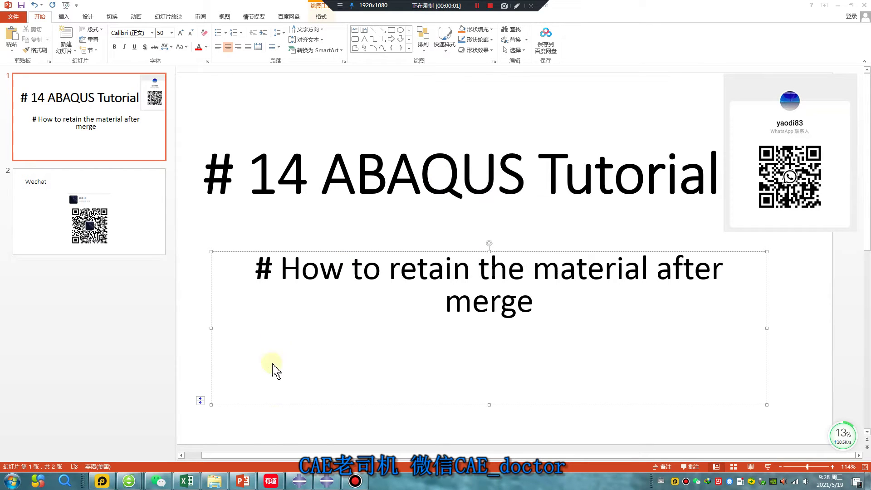
# Step: Close the Youdao dictionary window and bring the Abaqus/CAE window with empty Model-1 to the front
pyautogui.rightClick(271, 485)
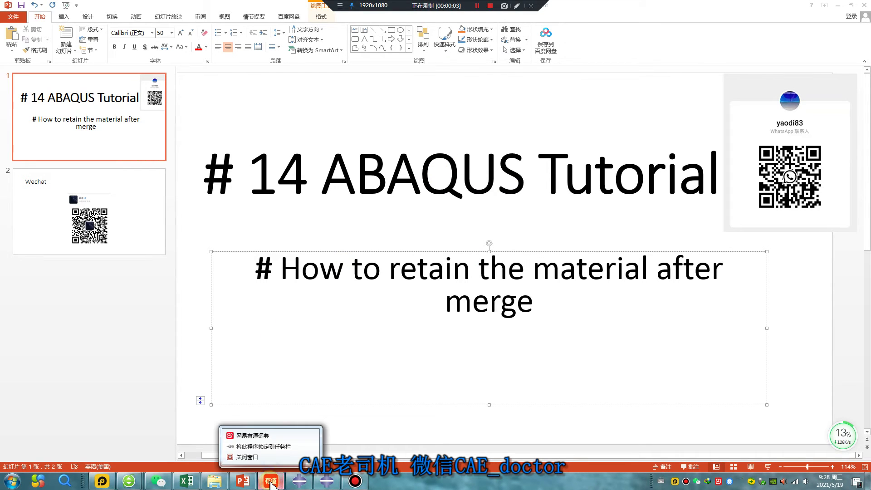
pyautogui.click(248, 455)
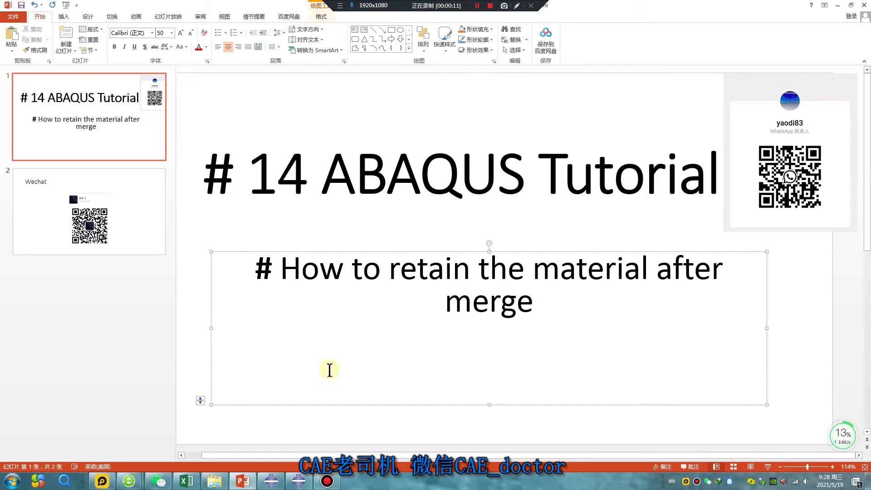
pyautogui.click(298, 481)
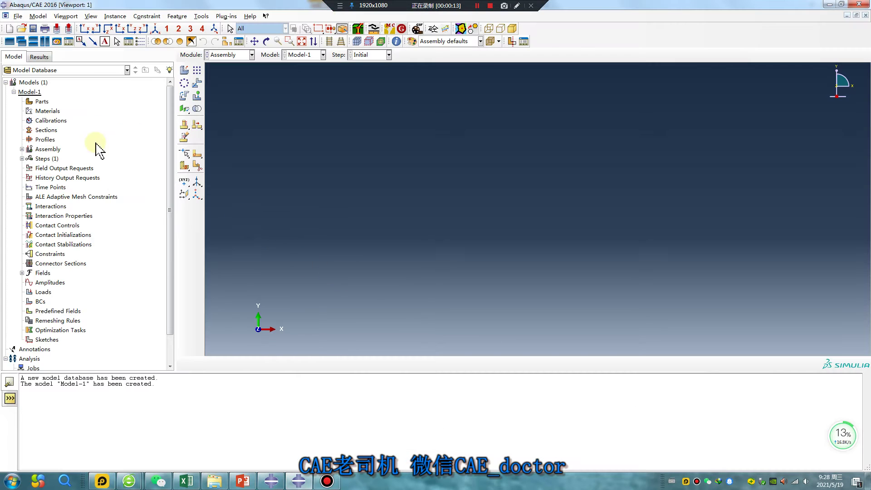
# Step: Switch to the Part module and browse the work directory dialog to D:\work\5
pyautogui.click(232, 54)
pyautogui.click(225, 64)
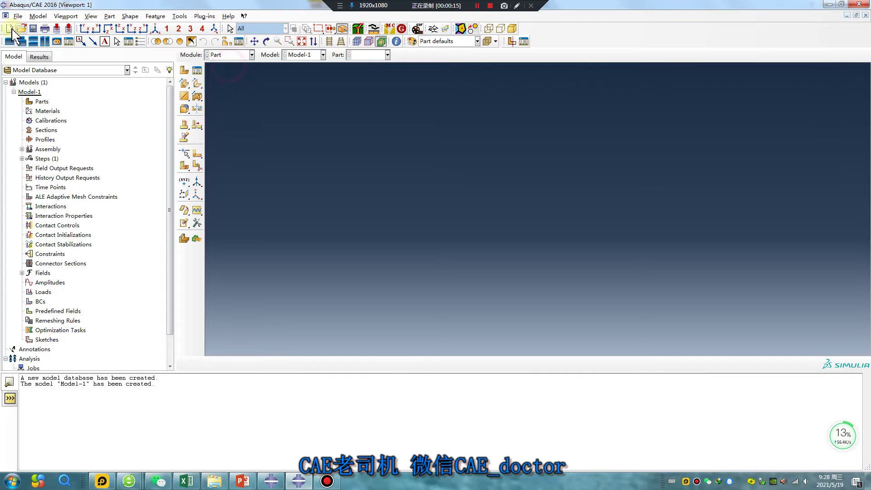
pyautogui.click(18, 16)
pyautogui.click(51, 61)
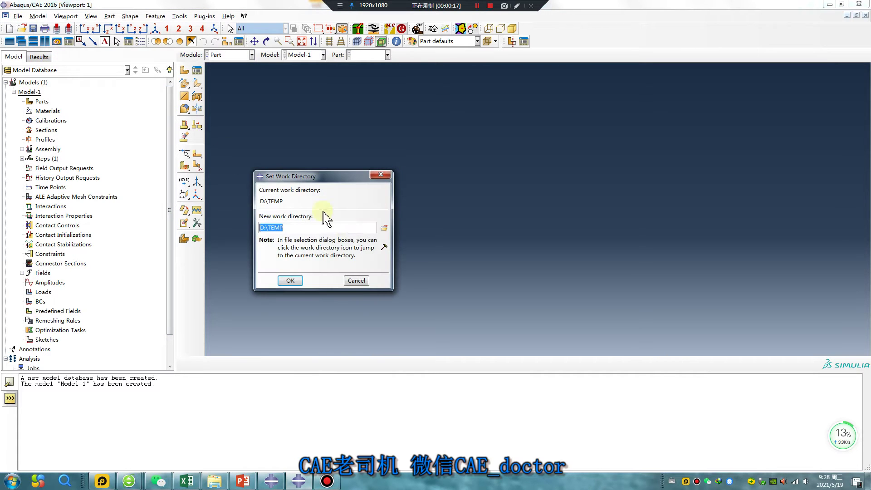
pyautogui.click(384, 228)
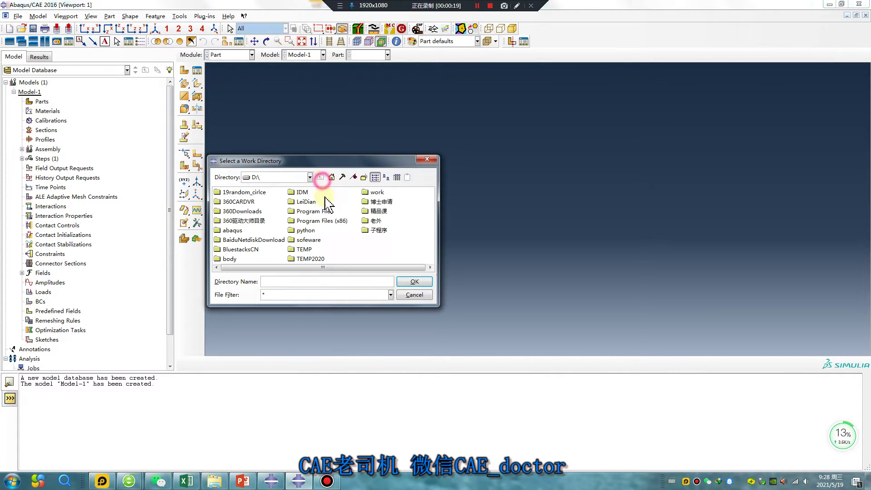
pyautogui.doubleClick(383, 193)
pyautogui.click(221, 201)
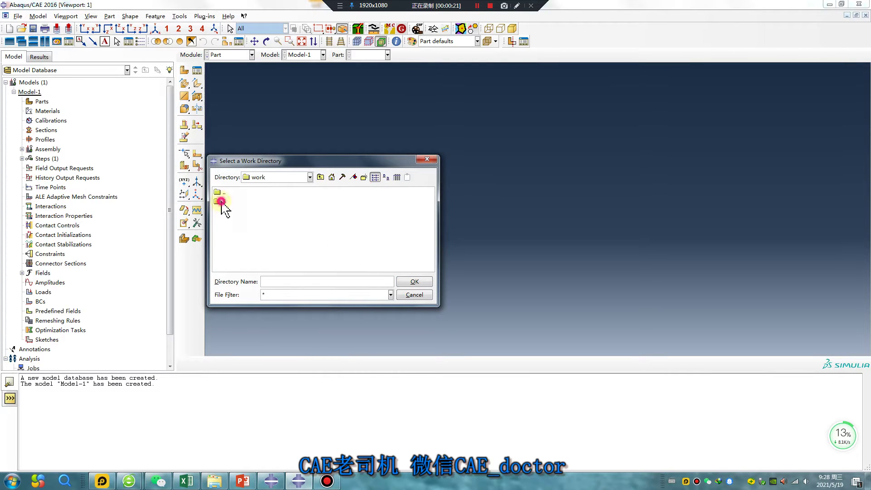
pyautogui.doubleClick(222, 203)
# Step: Create folder 0519 with subfolder 1 inside it and set D:/work/5/0519/1 as the work directory
pyautogui.rightClick(231, 260)
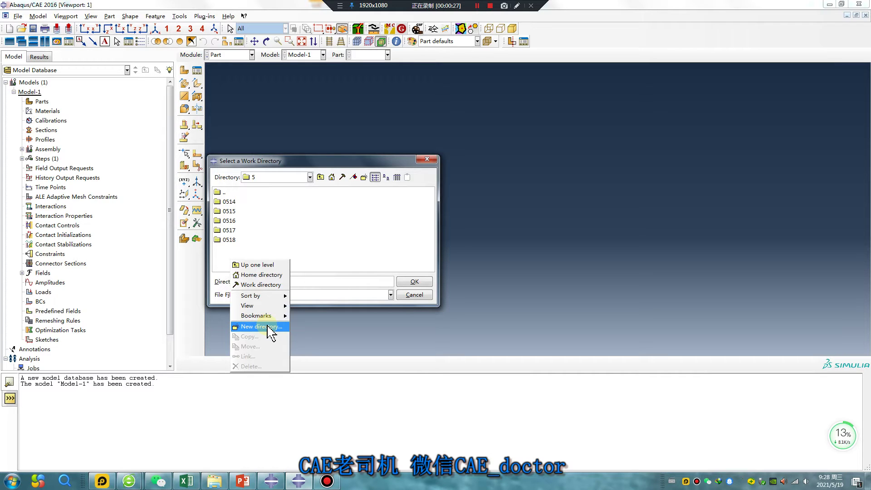
pyautogui.click(268, 327)
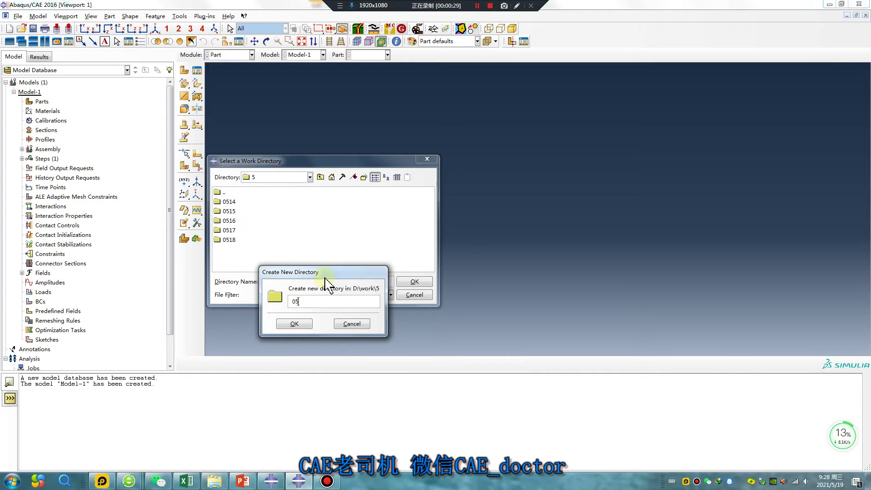
pyautogui.click(304, 323)
pyautogui.doubleClick(229, 249)
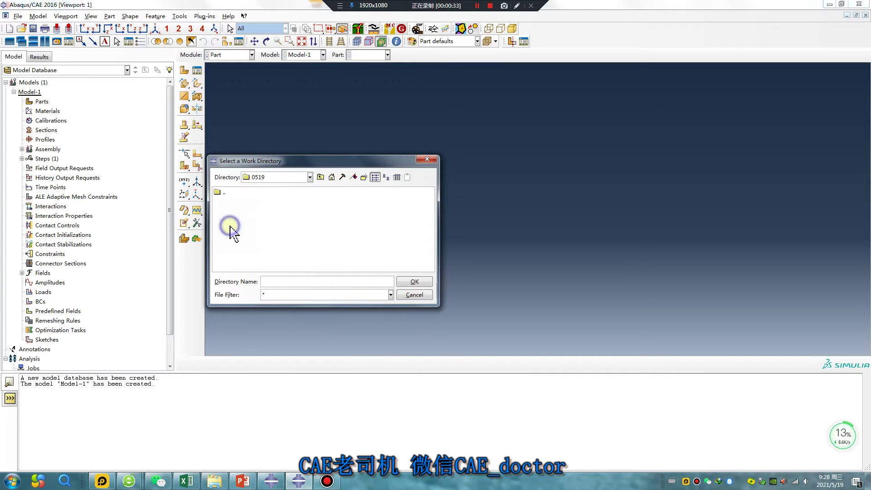
pyautogui.rightClick(228, 226)
pyautogui.click(254, 294)
pyautogui.write('1')
pyautogui.press('Return')
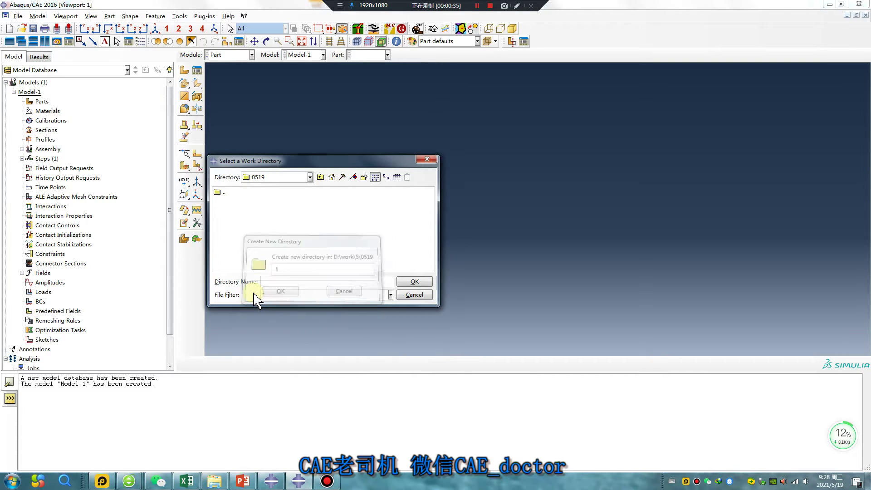
pyautogui.click(415, 282)
pyautogui.click(289, 281)
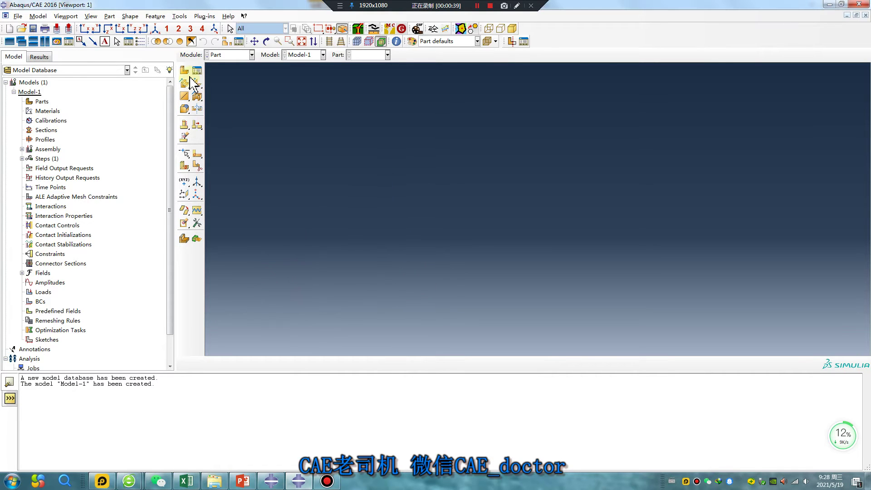
# Step: Create Part-1 as a 3D deformable solid extruded from a square sketch at the origin
pyautogui.click(184, 71)
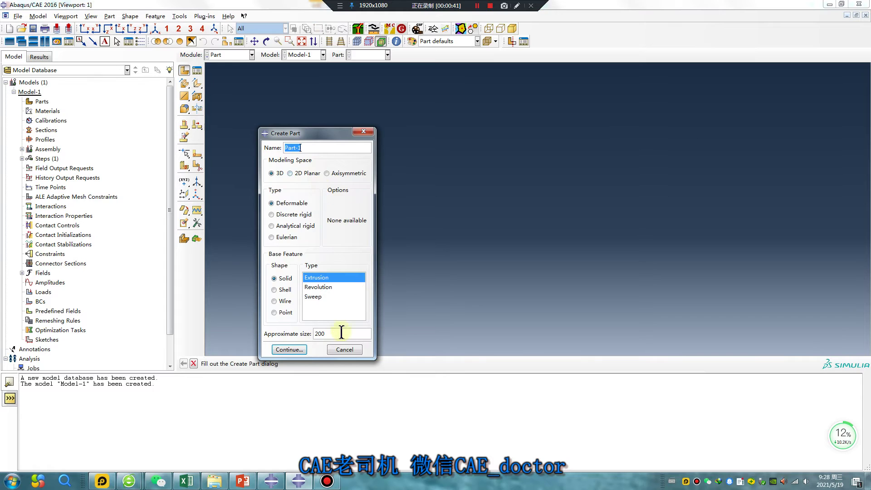
pyautogui.click(289, 350)
pyautogui.click(196, 83)
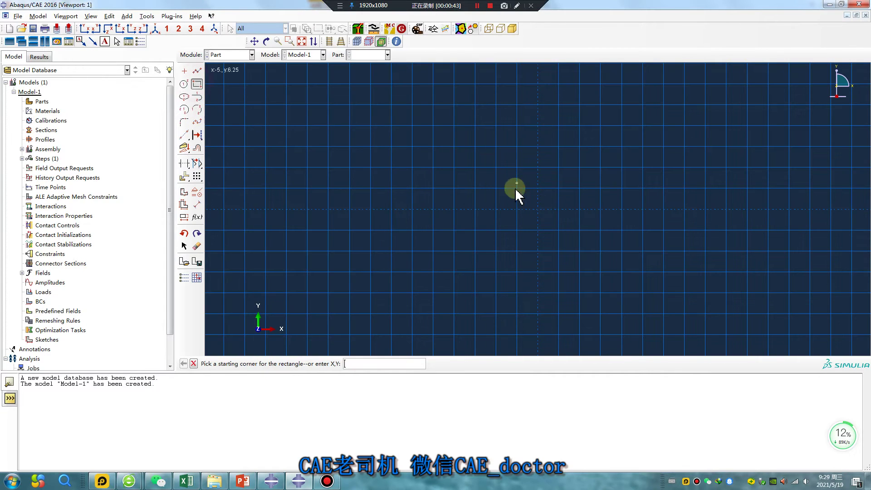
pyautogui.click(538, 208)
pyautogui.click(578, 168)
pyautogui.middleClick(496, 227)
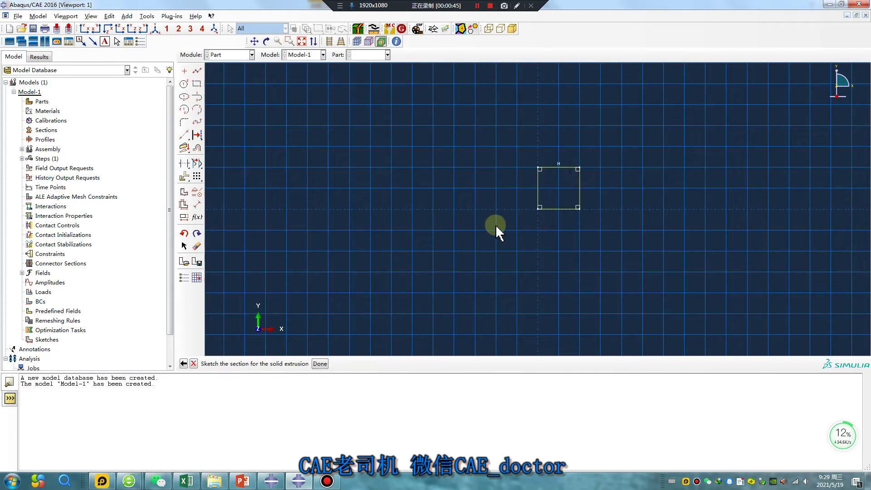
pyautogui.middleClick(497, 227)
pyautogui.press('Return')
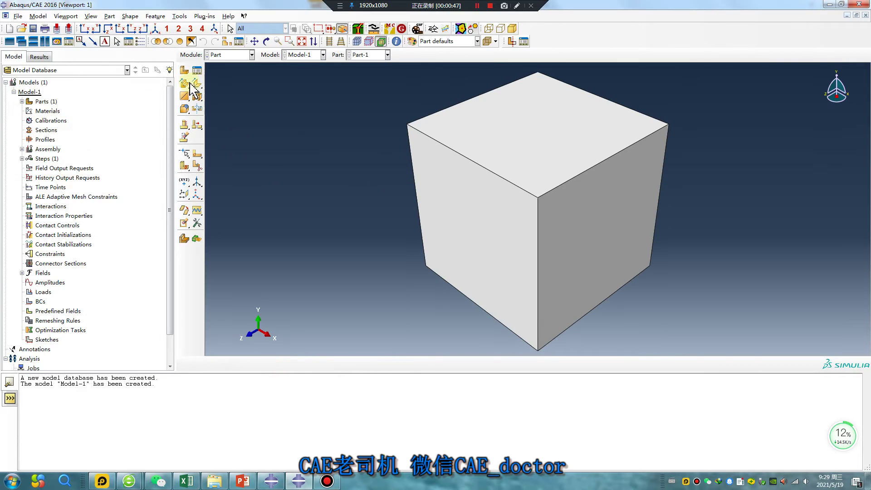
# Step: Create Part-2 the same way, extruding a second square sketch into a solid cube
pyautogui.click(184, 73)
pyautogui.click(301, 350)
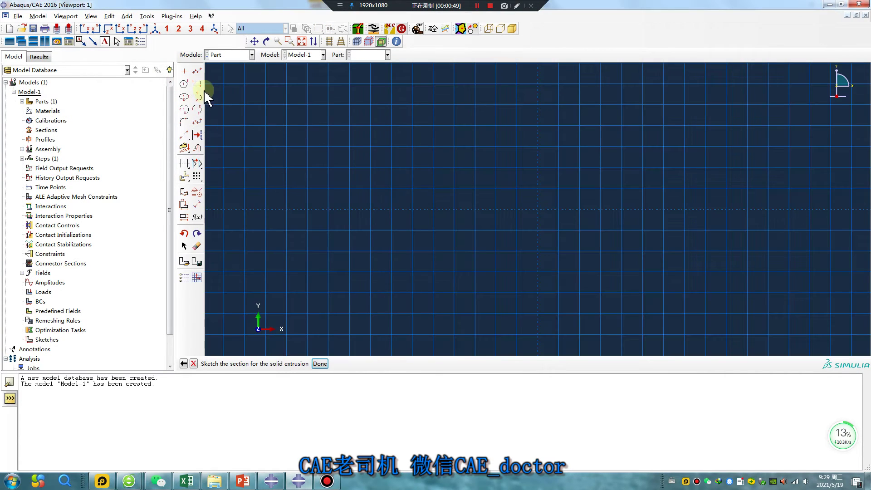
pyautogui.click(197, 84)
pyautogui.click(538, 166)
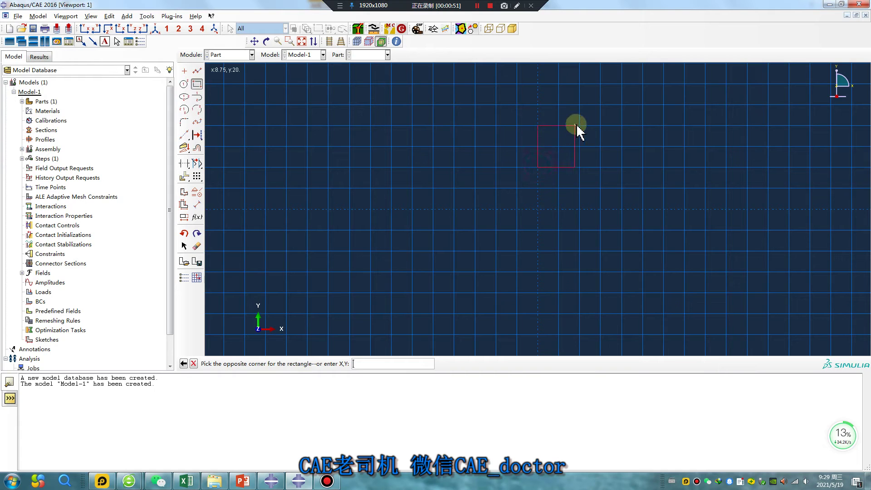
pyautogui.click(575, 130)
pyautogui.middleClick(476, 174)
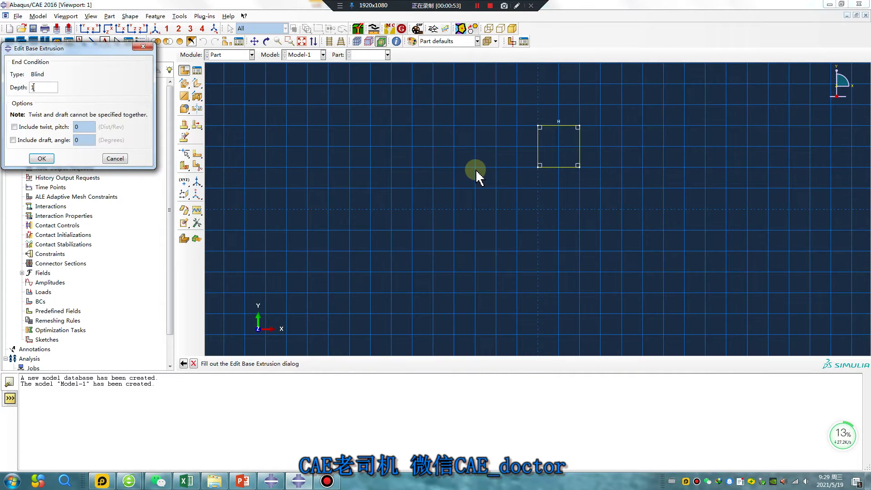
pyautogui.press('Return')
pyautogui.click(227, 55)
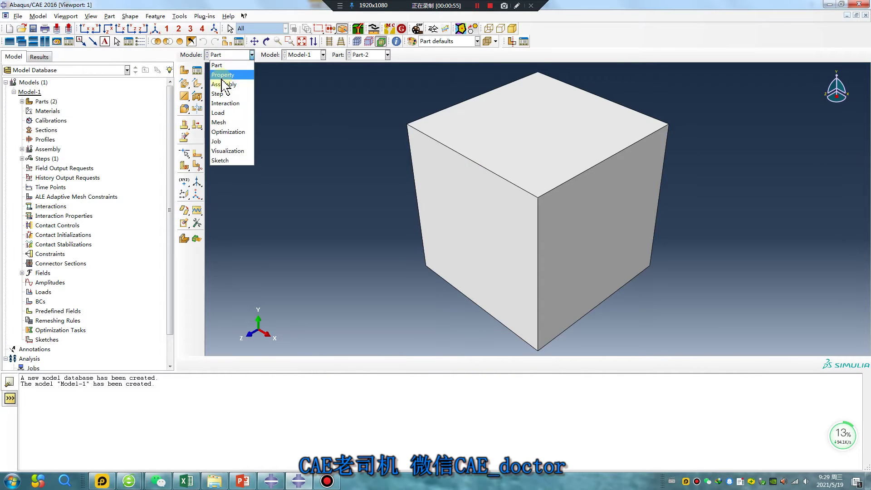
# Step: In the Property module, define Material-1 as elastic with Young's modulus 2e5 and Poisson's ratio 0.3
pyautogui.click(222, 74)
pyautogui.click(184, 70)
pyautogui.click(278, 164)
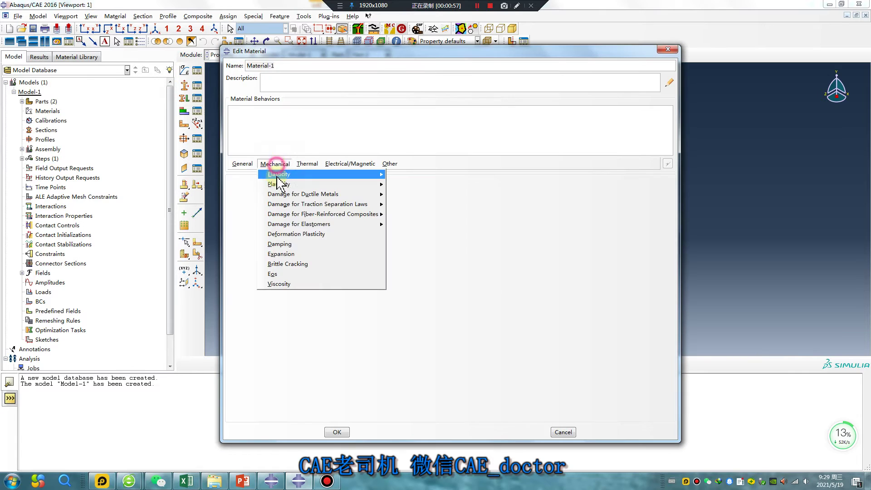
pyautogui.moveTo(291, 178)
pyautogui.click(402, 178)
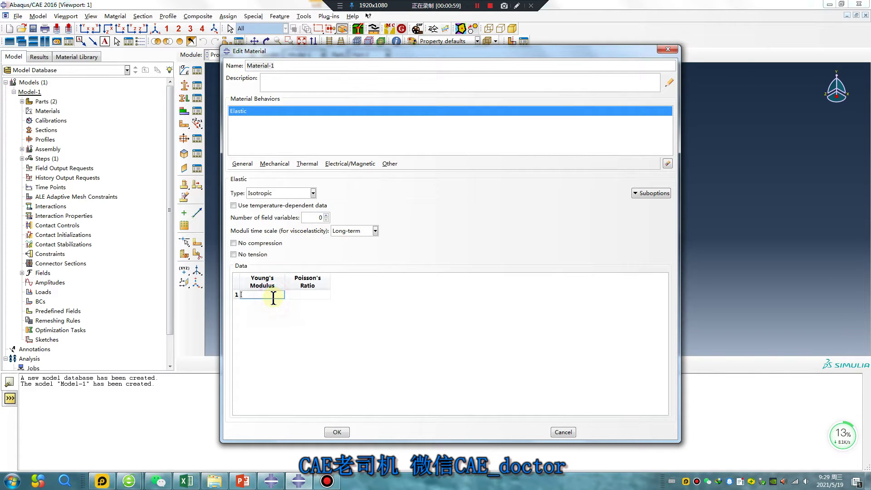
pyautogui.click(309, 297)
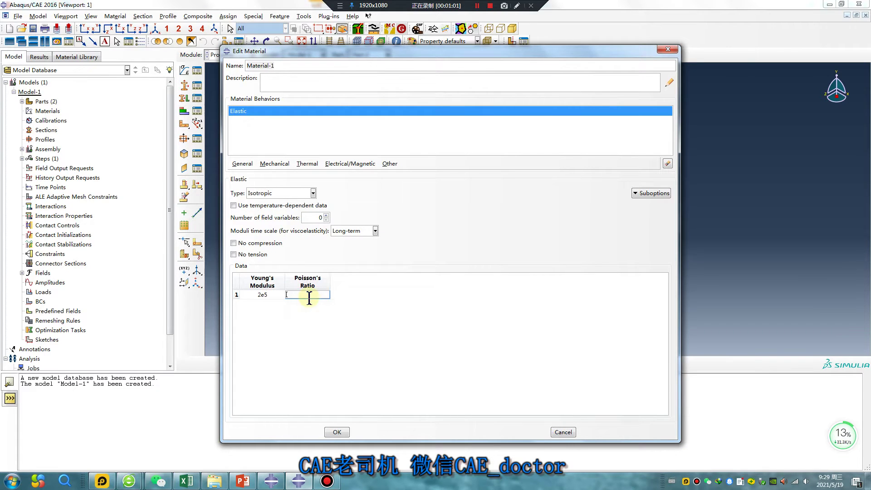
pyautogui.write('0.3')
pyautogui.click(336, 432)
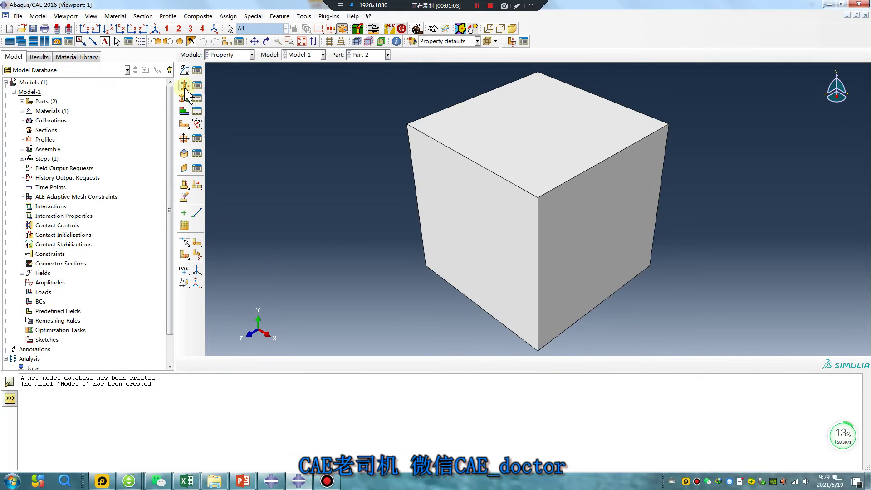
# Step: Create solid homogeneous Section-1 from Material-1 and assign it to the Part-1 cube
pyautogui.click(184, 85)
pyautogui.click(285, 236)
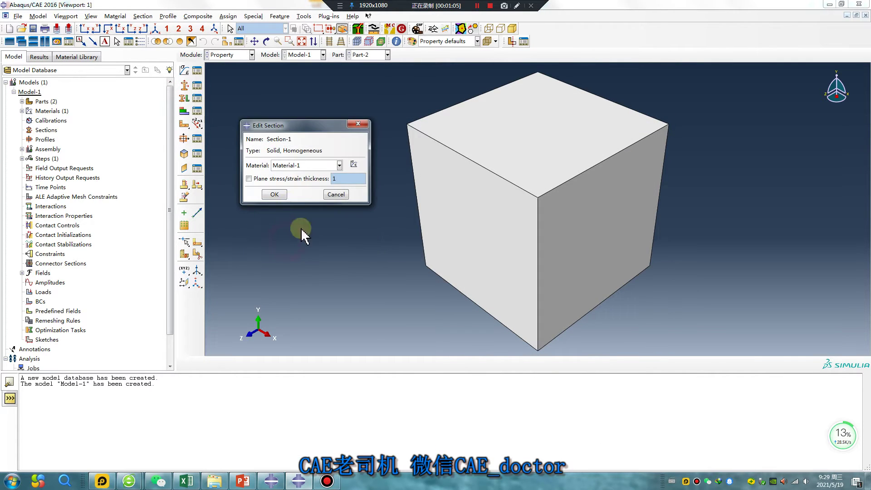
pyautogui.click(277, 194)
pyautogui.click(367, 55)
pyautogui.click(363, 64)
pyautogui.click(184, 98)
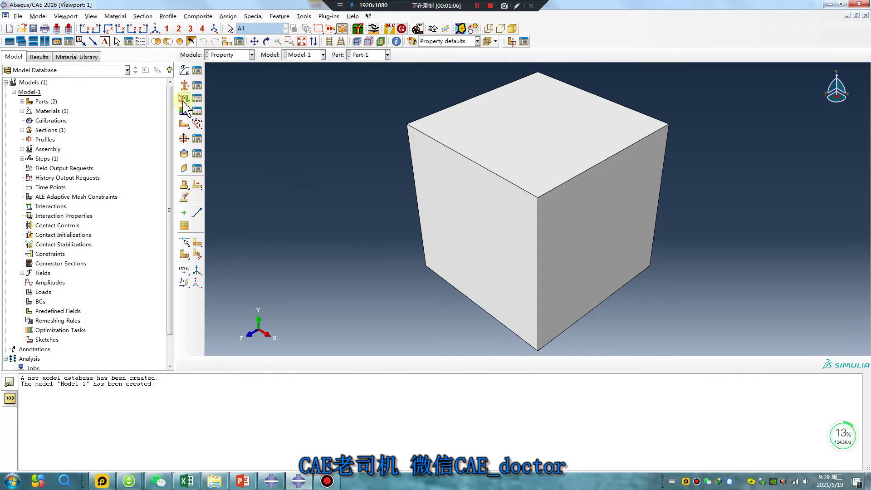
pyautogui.click(499, 157)
pyautogui.middleClick(346, 241)
pyautogui.click(78, 303)
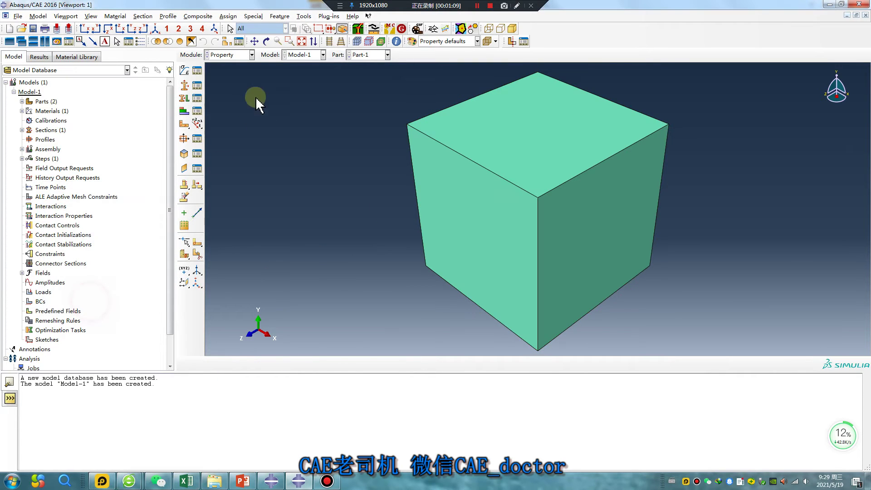
pyautogui.click(192, 73)
# Step: Define Material-2 as elastic with Young's modulus 2e4 and Poisson's ratio 0.3
pyautogui.click(275, 163)
pyautogui.click(402, 178)
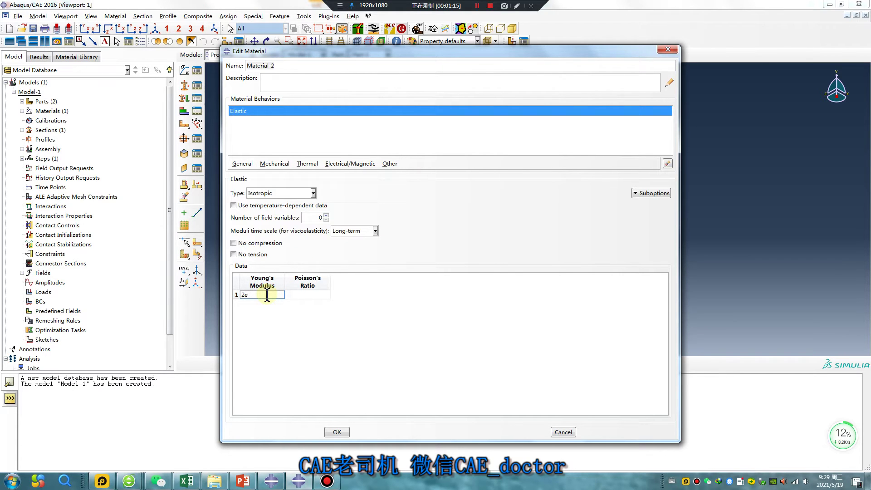
pyautogui.write('2e4')
pyautogui.click(319, 297)
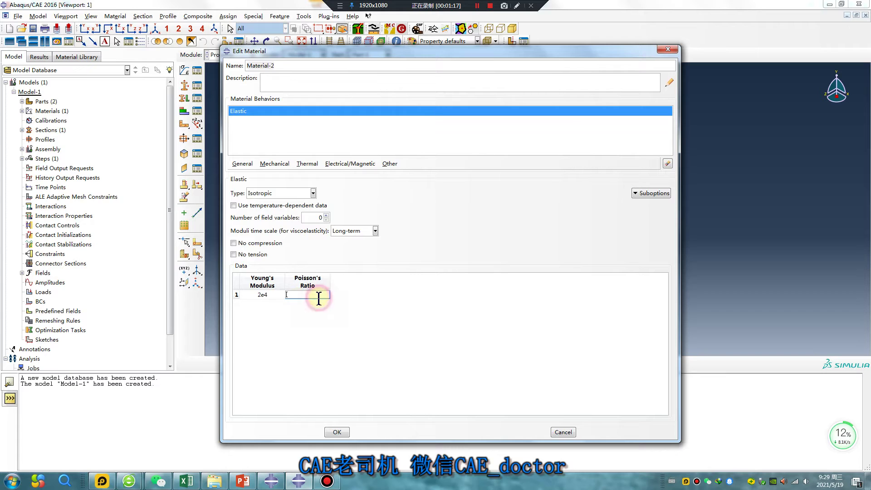
pyautogui.click(337, 432)
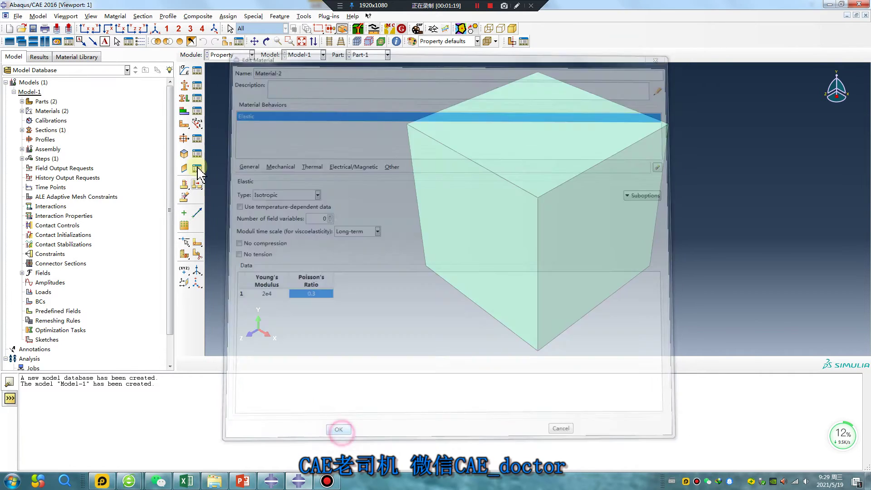
# Step: Create solid homogeneous Section-2 using Material-2
pyautogui.click(185, 86)
pyautogui.click(286, 237)
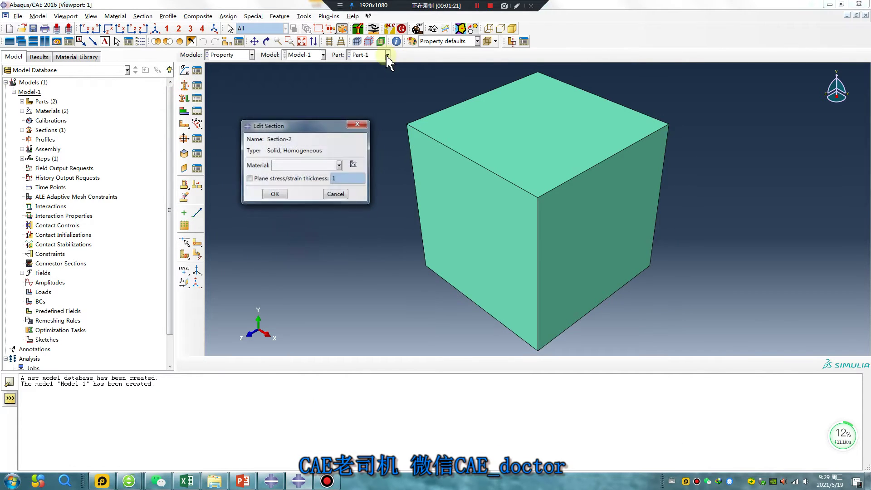
pyautogui.click(294, 163)
pyautogui.click(290, 186)
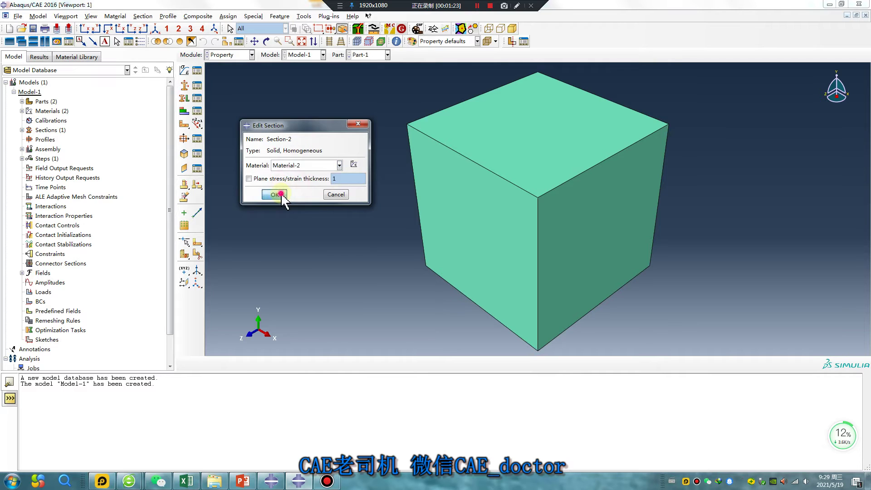
pyautogui.click(274, 194)
# Step: Assign Section-2 to the Part-2 cube
pyautogui.click(363, 54)
pyautogui.click(371, 75)
pyautogui.click(184, 98)
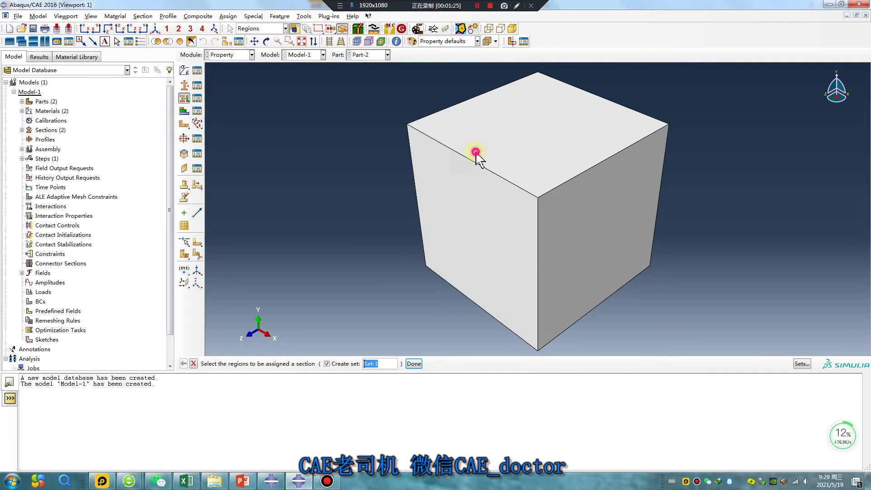
pyautogui.click(476, 154)
pyautogui.middleClick(326, 218)
pyautogui.click(119, 242)
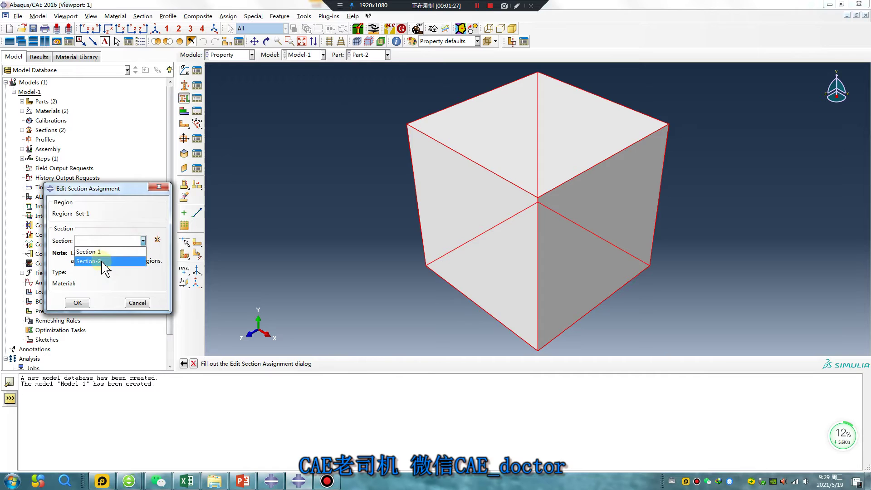
pyautogui.click(105, 250)
pyautogui.click(78, 302)
# Step: In the Assembly module, create instances of Part-1 and Part-2, stacking the two cubes
pyautogui.click(229, 54)
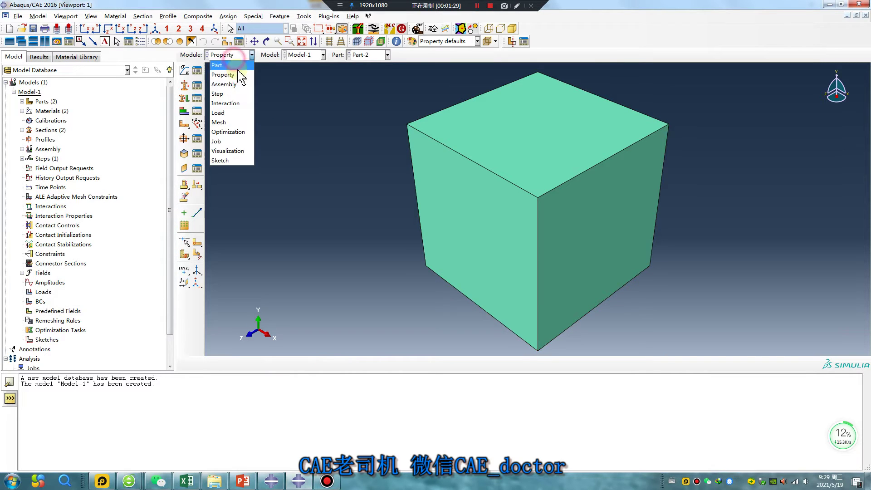
pyautogui.click(223, 83)
pyautogui.click(184, 70)
pyautogui.click(175, 149)
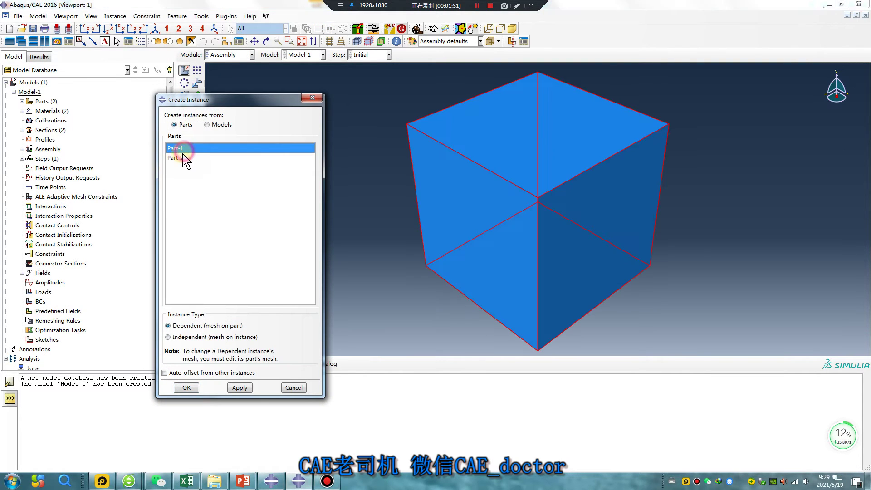
pyautogui.keyDown('shift'); pyautogui.click(176, 157); pyautogui.keyUp('shift')
pyautogui.click(186, 387)
pyautogui.scroll(-2, 478, 247)
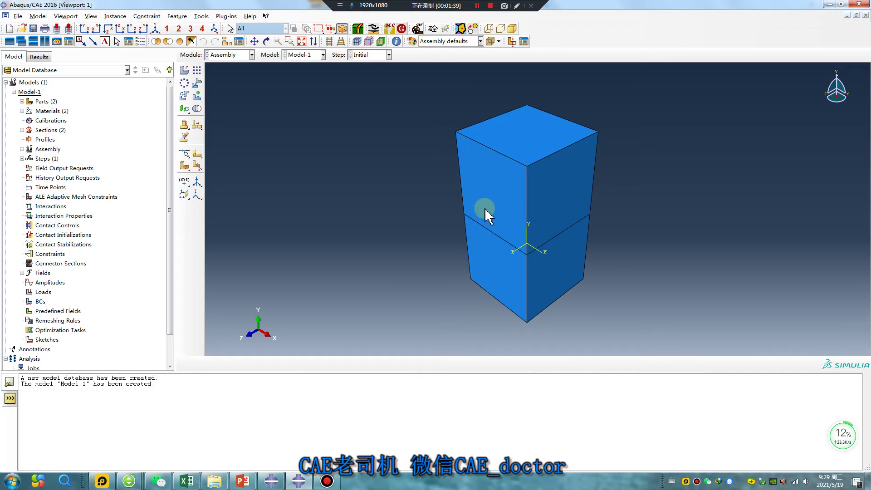
pyautogui.scroll(-1, 543, 230)
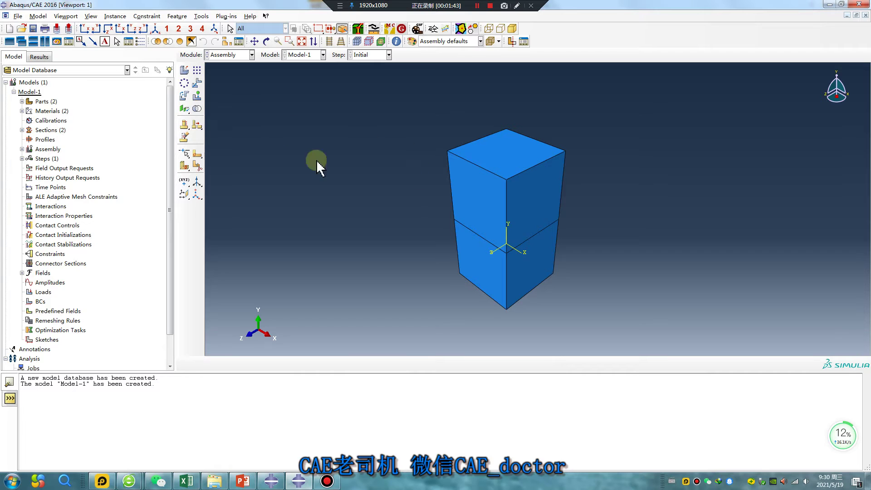
# Step: Merge both cube instances into new Part-3, retaining intersecting boundaries
pyautogui.click(197, 109)
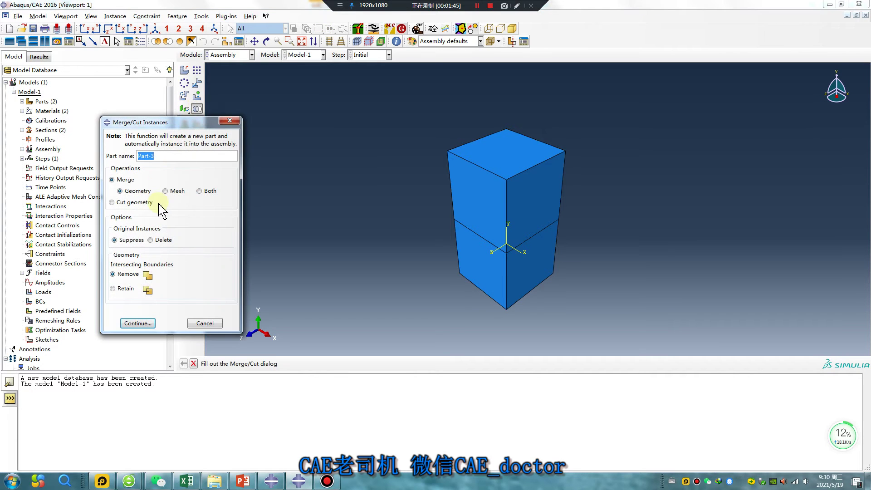
pyautogui.click(113, 289)
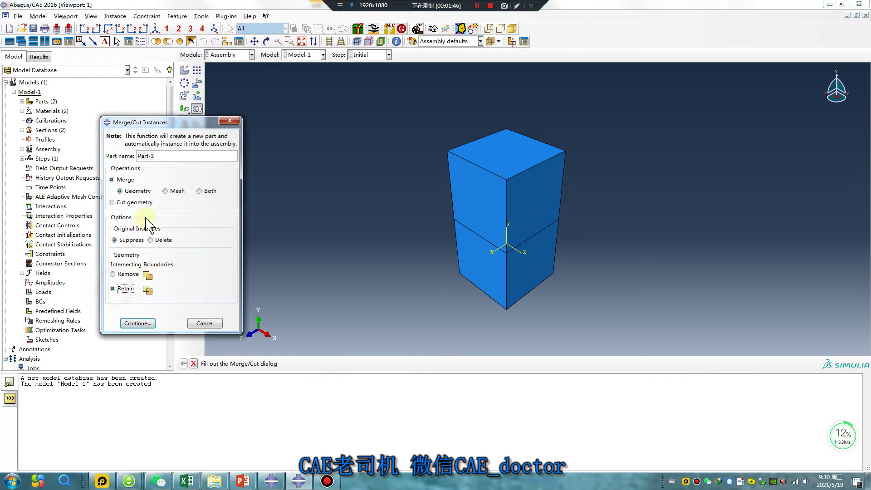
pyautogui.tripleClick(159, 155)
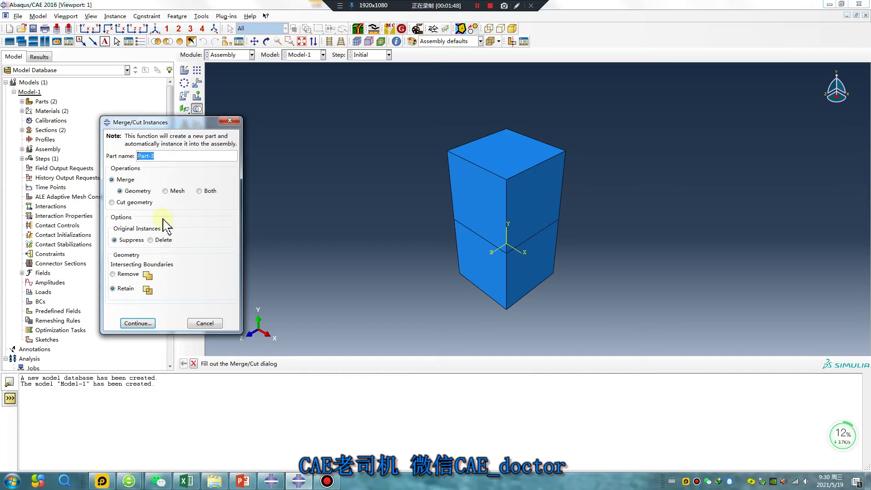
pyautogui.click(149, 323)
pyautogui.moveTo(621, 327); pyautogui.dragTo(370, 66)
pyautogui.click(291, 364)
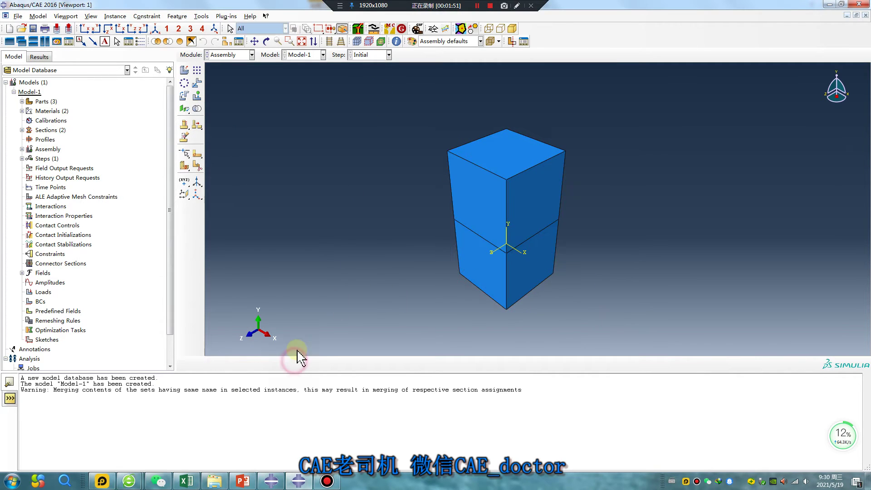
# Step: Show Part-3 in the Property module and inspect its single Section-1 assignment on Set-1
pyautogui.click(229, 55)
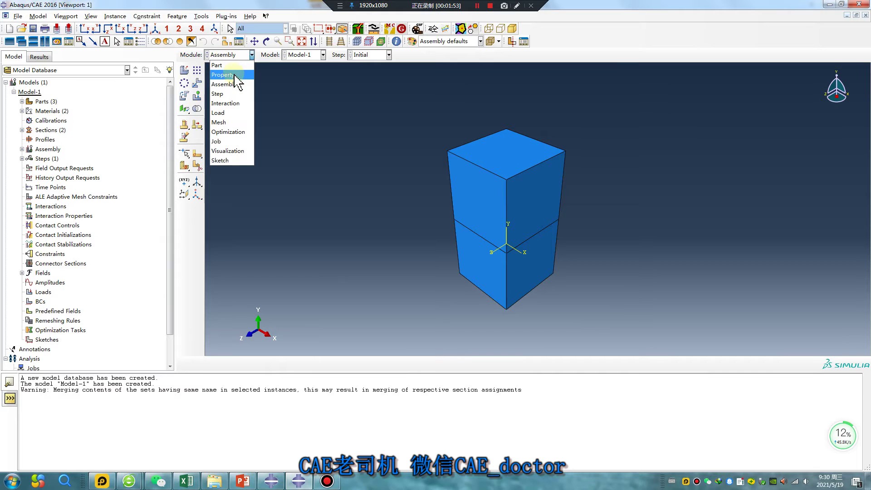
pyautogui.click(227, 73)
pyautogui.click(364, 55)
pyautogui.click(365, 82)
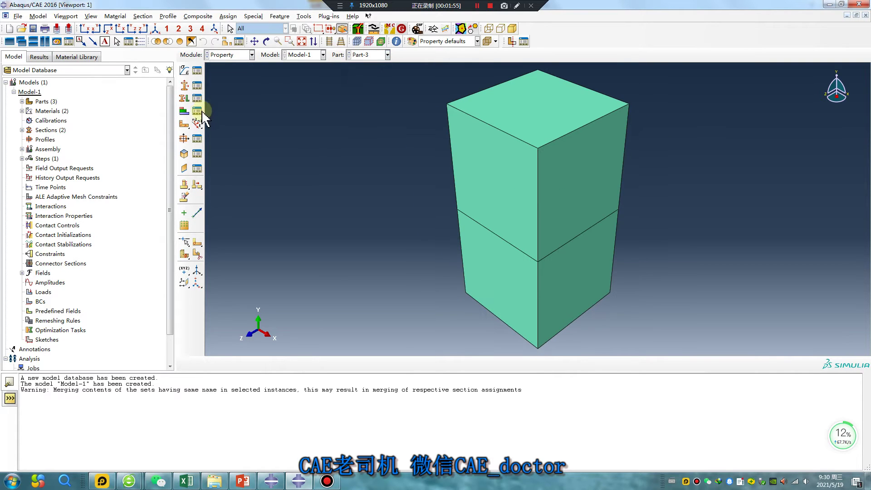
pyautogui.click(197, 98)
pyautogui.doubleClick(200, 178)
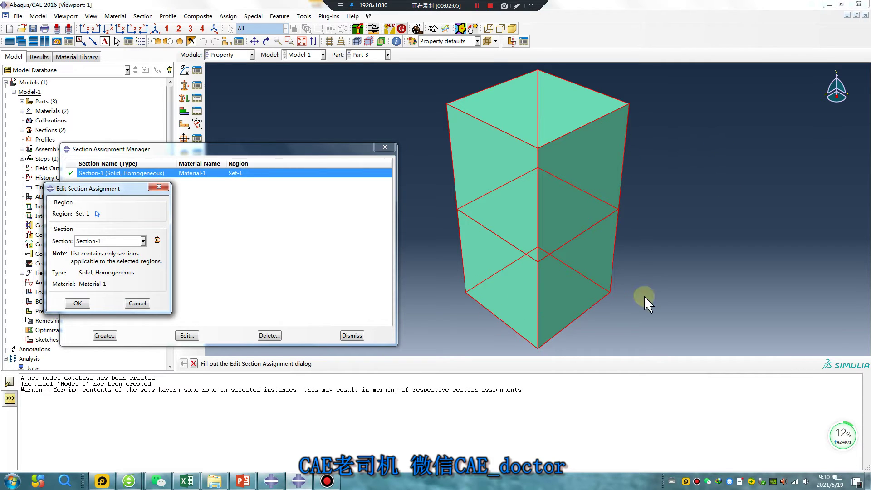
pyautogui.click(159, 186)
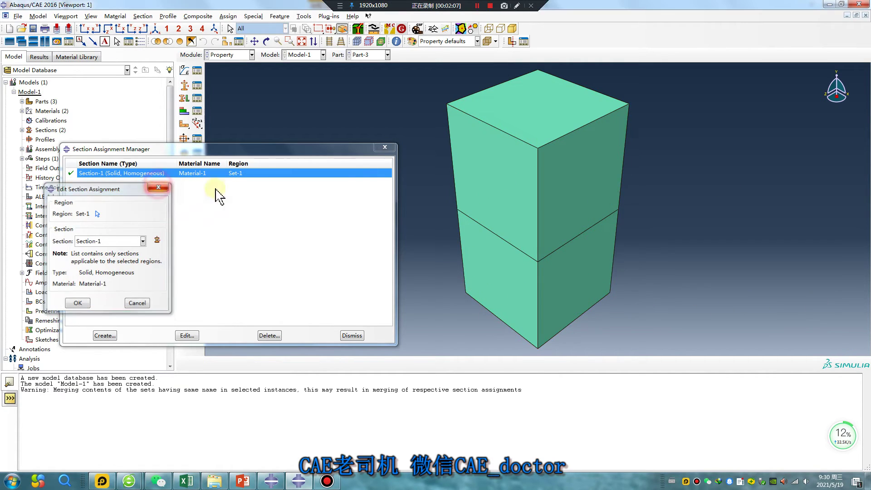
pyautogui.click(384, 148)
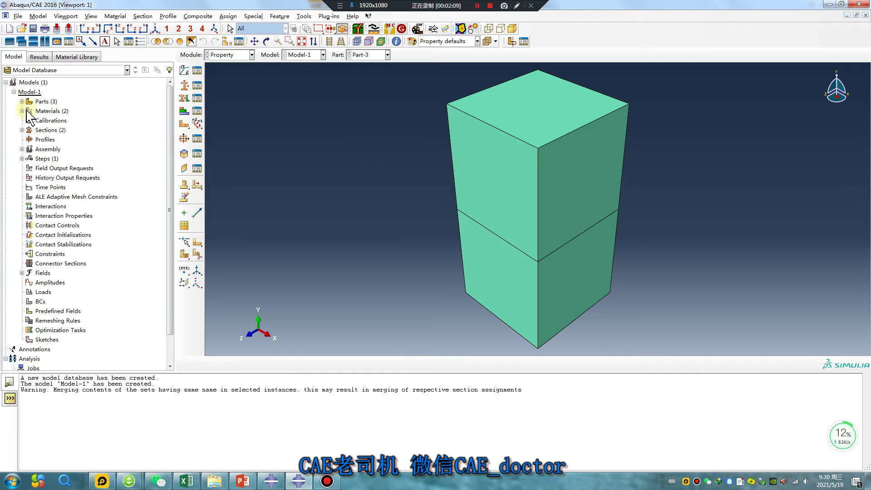
# Step: Expand the model tree's parts and assembly instances, and delete the Part-3-1 instance
pyautogui.click(22, 102)
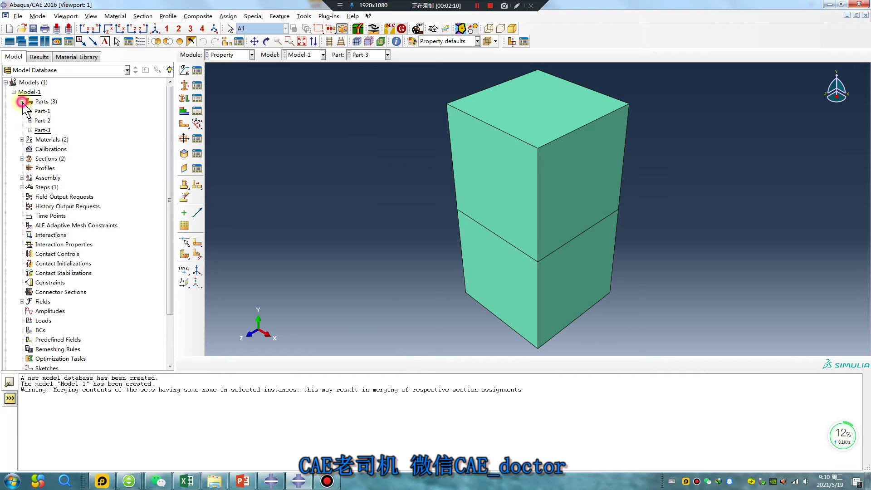
pyautogui.click(22, 178)
pyautogui.click(30, 187)
pyautogui.click(64, 196)
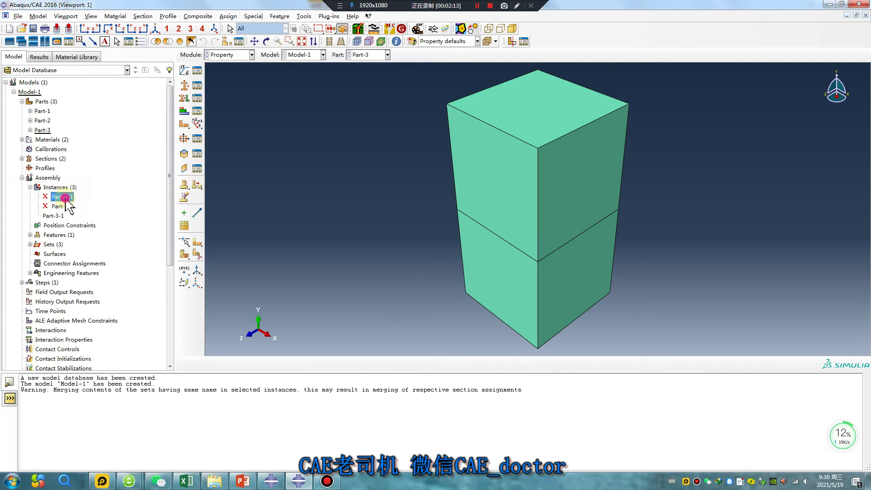
pyautogui.rightClick(56, 217)
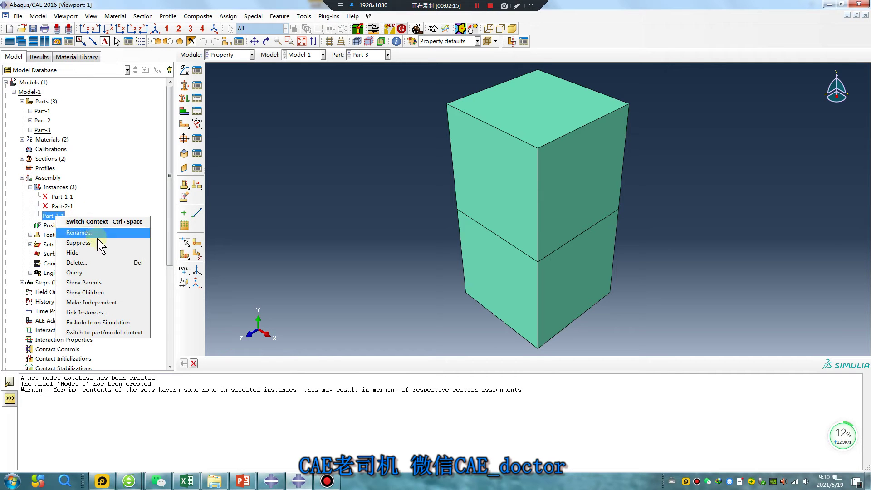
pyautogui.click(86, 263)
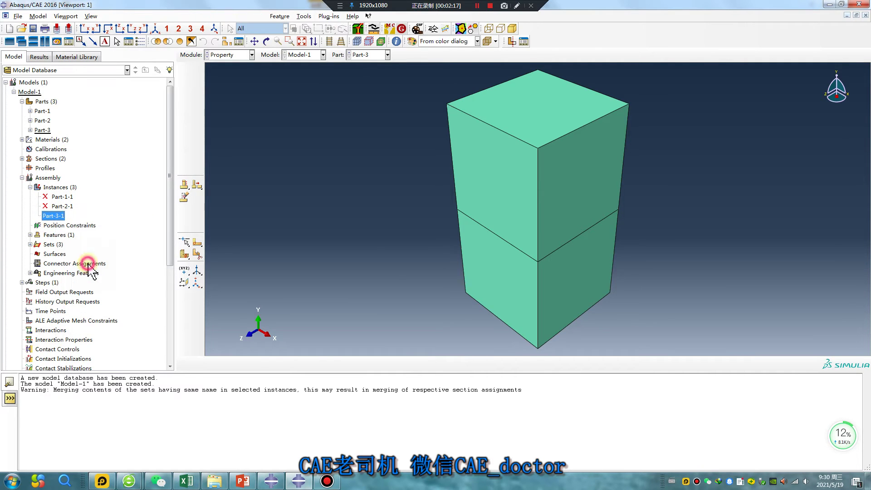
pyautogui.click(403, 249)
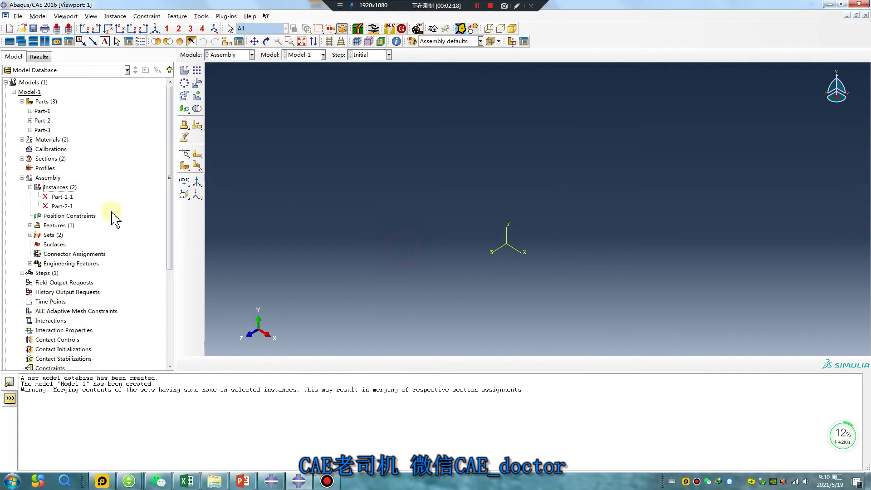
# Step: Resume the Part-2-1 and Part-1-1 instances, then delete the merged Part-3
pyautogui.rightClick(64, 206)
pyautogui.click(91, 232)
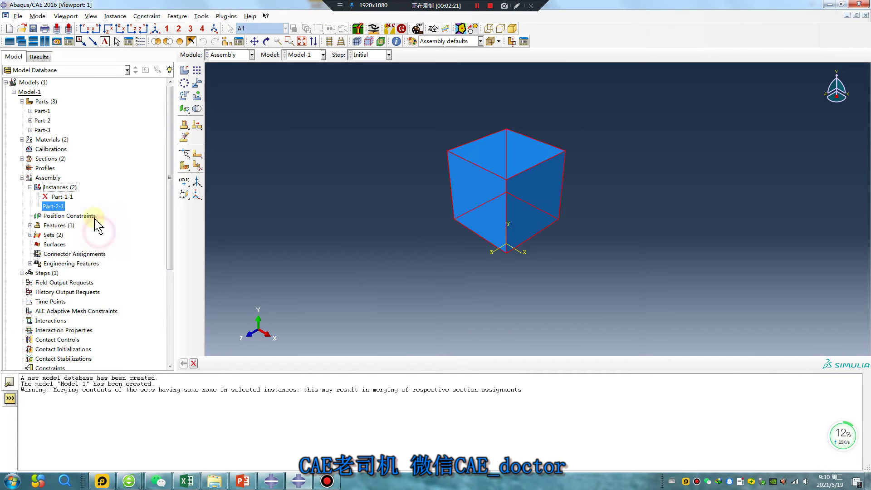
pyautogui.rightClick(59, 197)
pyautogui.click(90, 222)
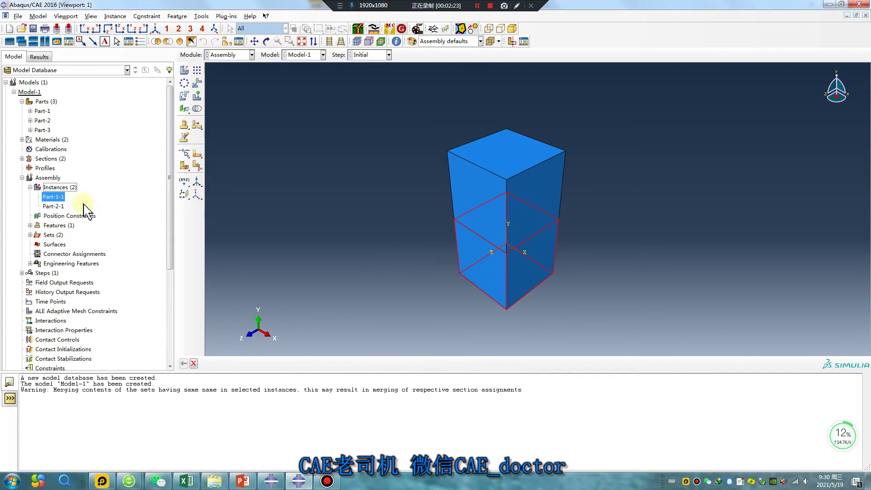
pyautogui.rightClick(42, 131)
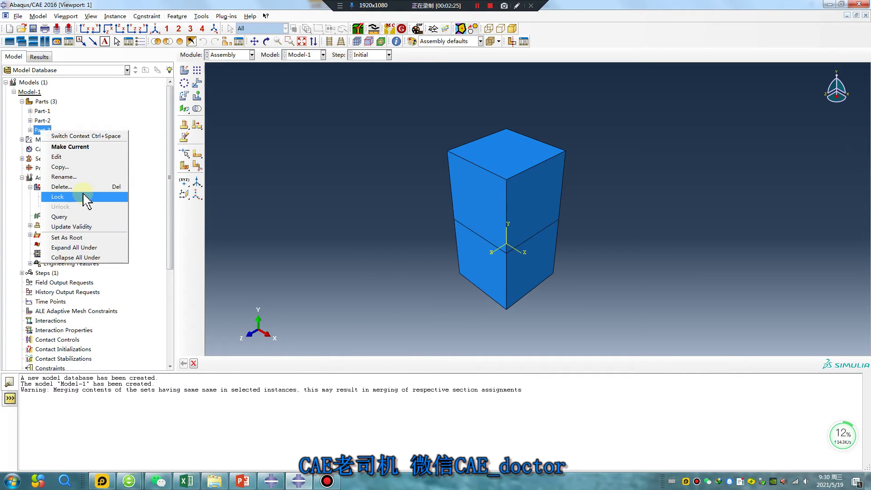
pyautogui.click(84, 187)
pyautogui.click(417, 250)
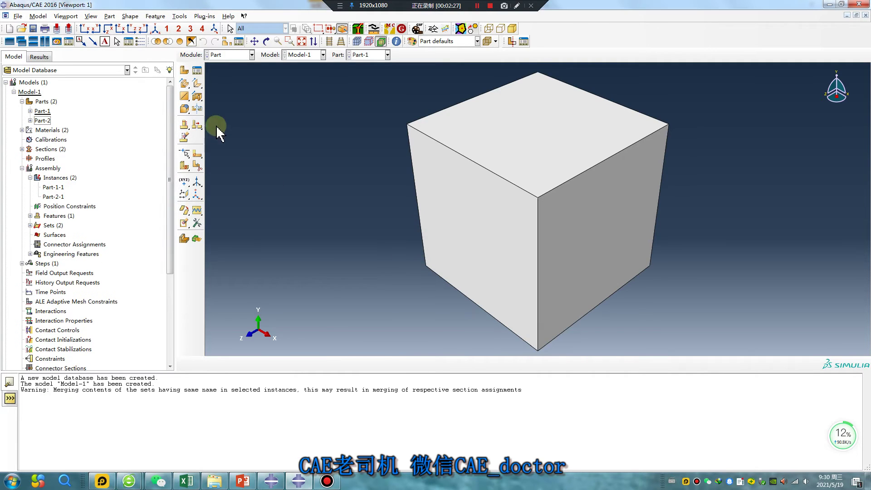
pyautogui.click(245, 54)
pyautogui.click(232, 66)
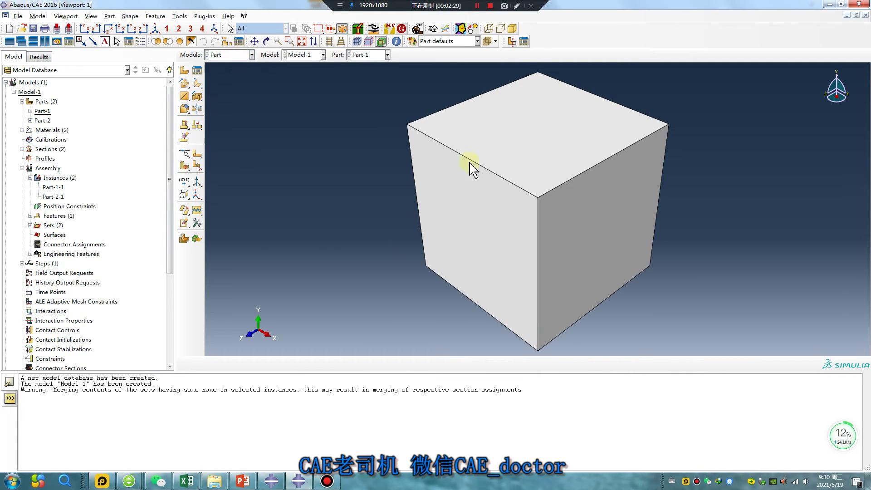
pyautogui.scroll(-2, 452, 186)
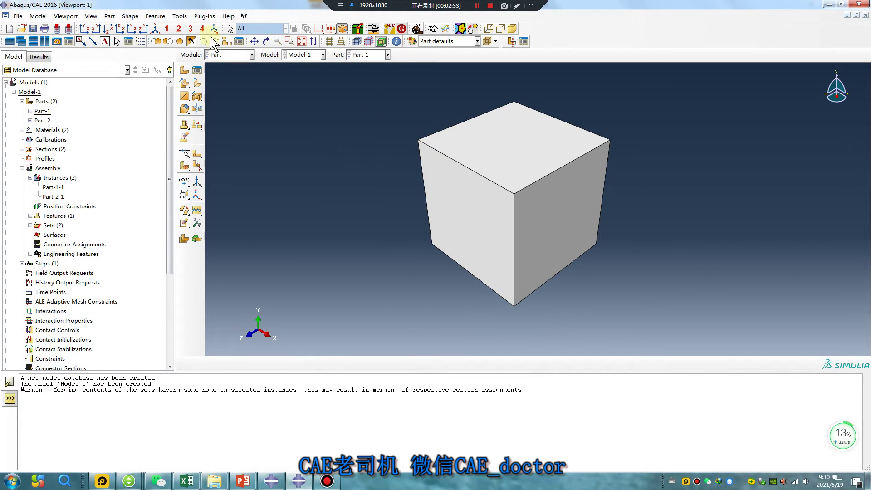
pyautogui.click(177, 17)
pyautogui.moveTo(206, 56)
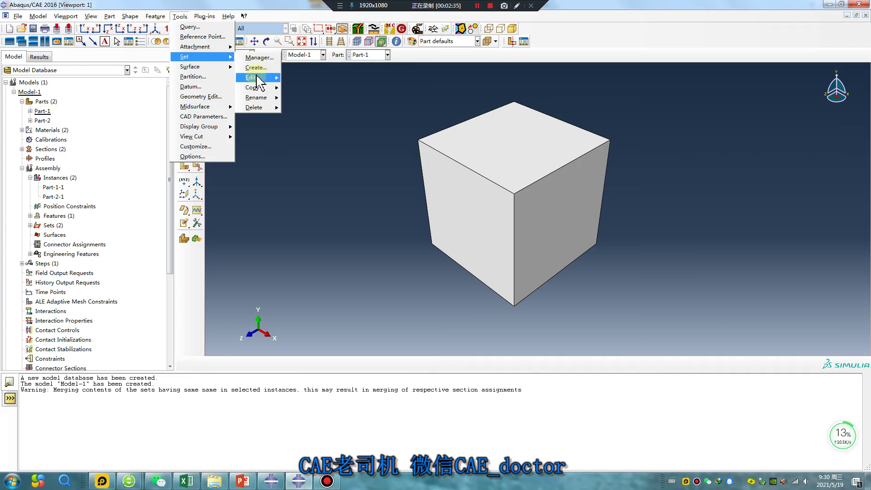
pyautogui.moveTo(254, 77)
pyautogui.click(335, 107)
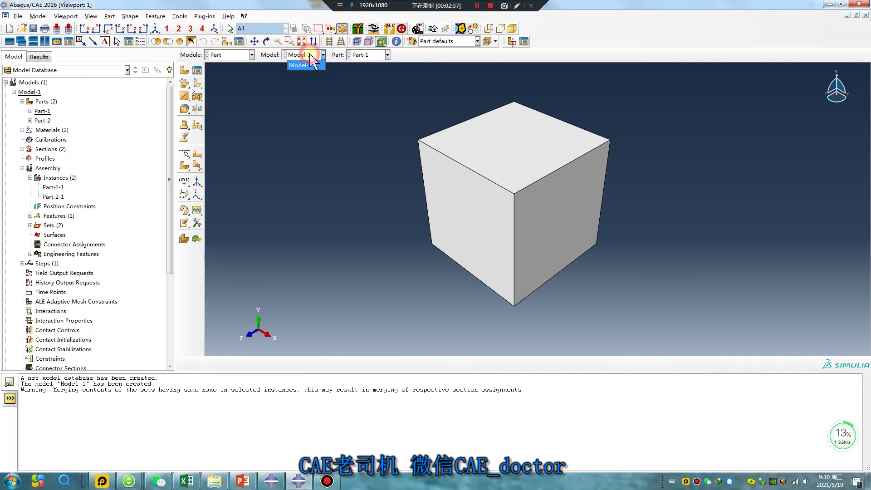
pyautogui.click(387, 55)
pyautogui.click(383, 75)
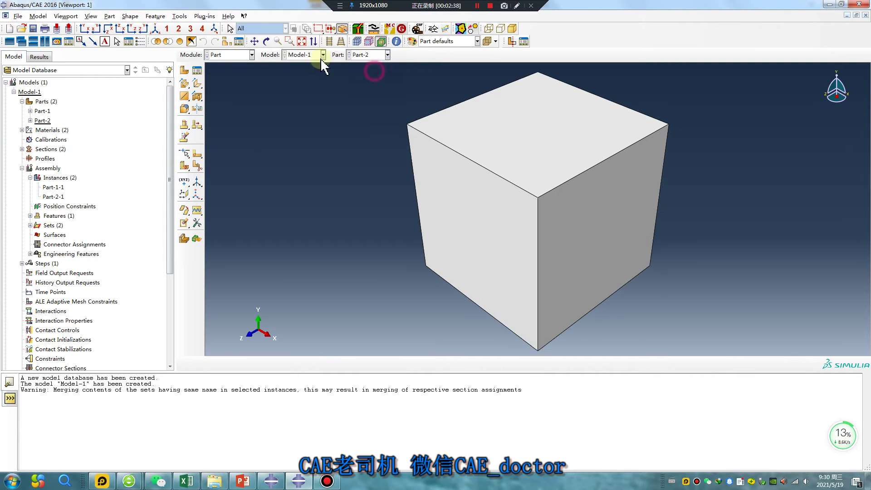
pyautogui.click(180, 16)
pyautogui.moveTo(213, 56)
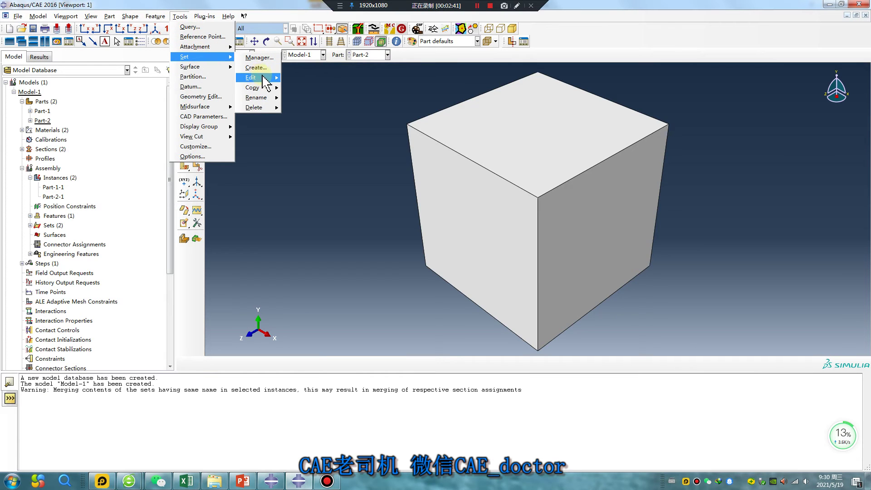
pyautogui.moveTo(256, 77)
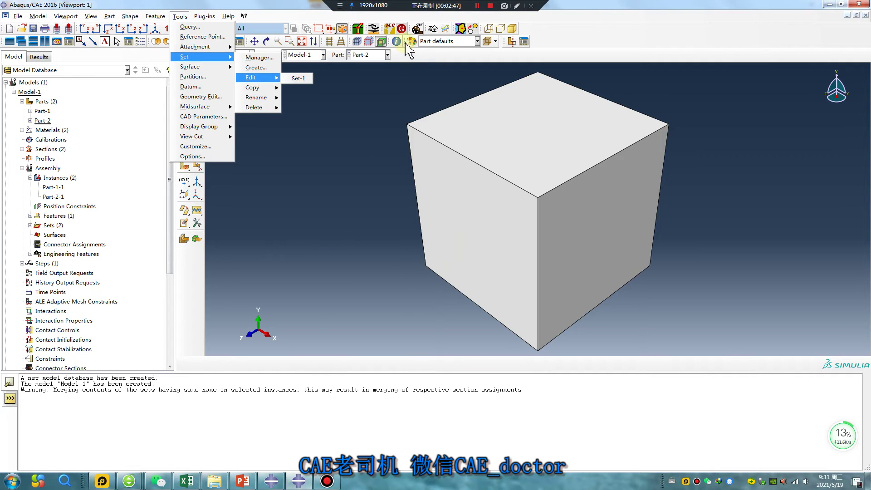
pyautogui.click(342, 243)
pyautogui.click(365, 55)
pyautogui.click(363, 65)
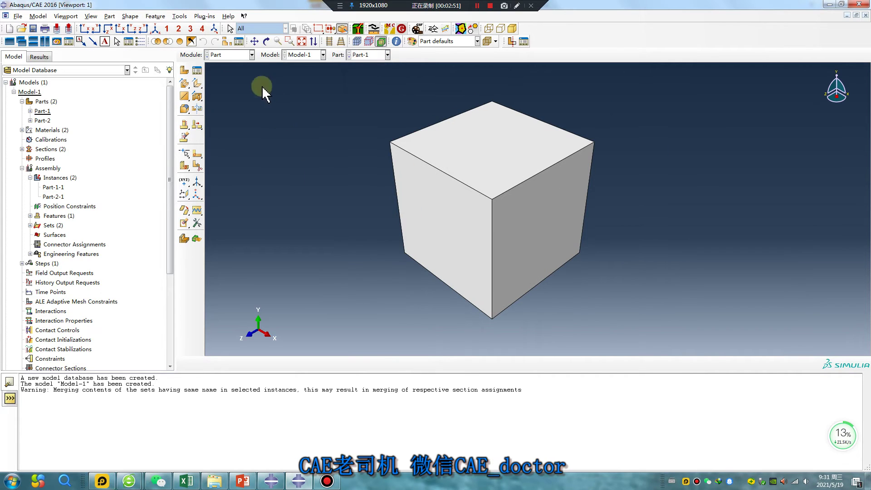
# Step: Create geometry set Set-100 containing Part-1's cube cell, picking with the Cells filter
pyautogui.click(180, 16)
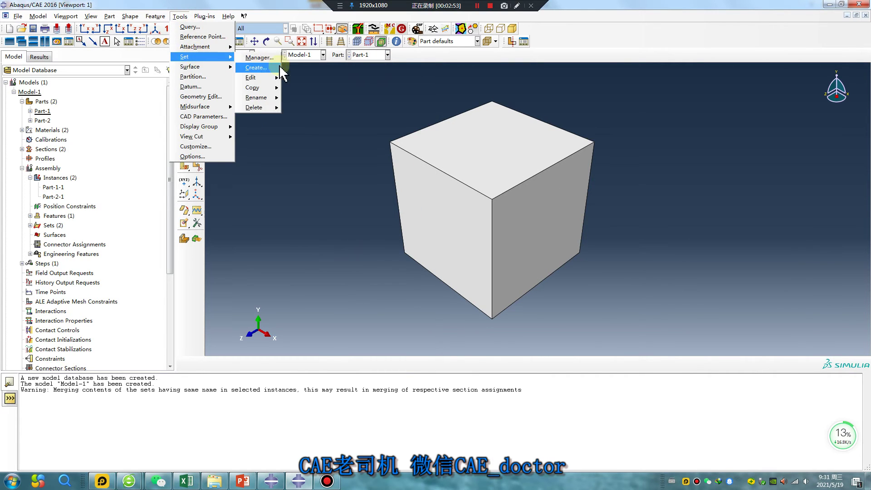
pyautogui.click(265, 68)
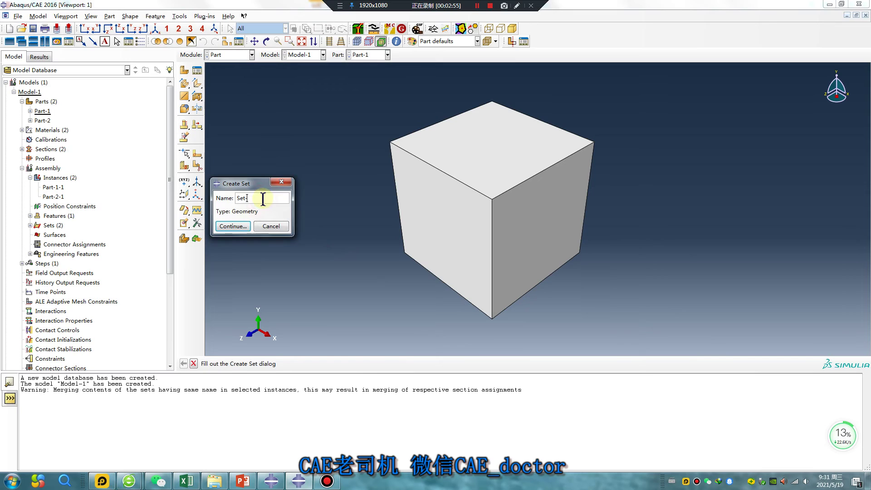
pyautogui.write('Set-100')
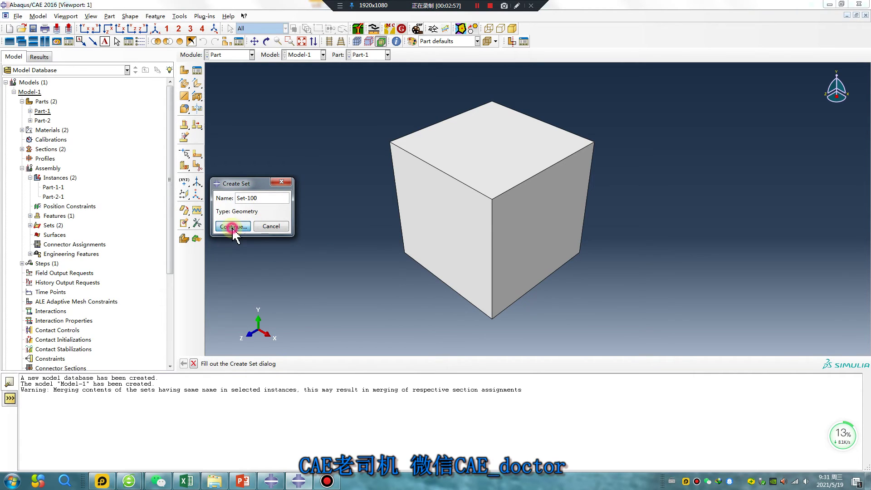
pyautogui.click(233, 226)
pyautogui.click(478, 191)
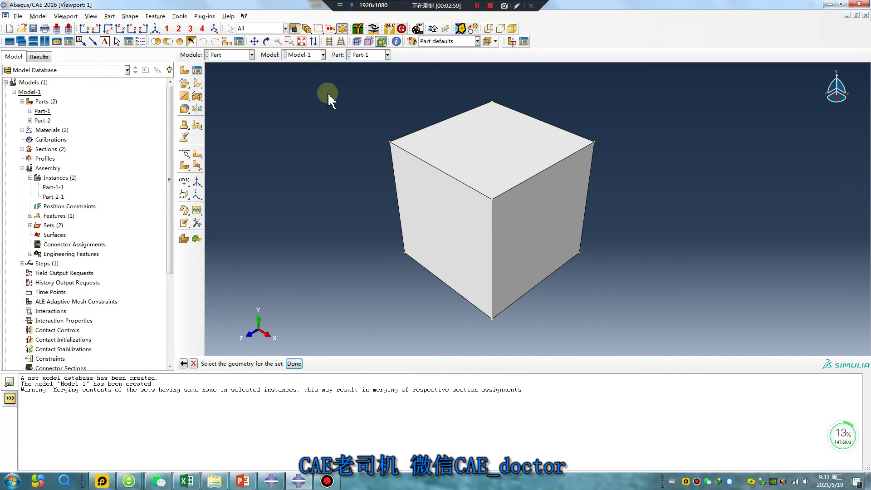
pyautogui.click(266, 28)
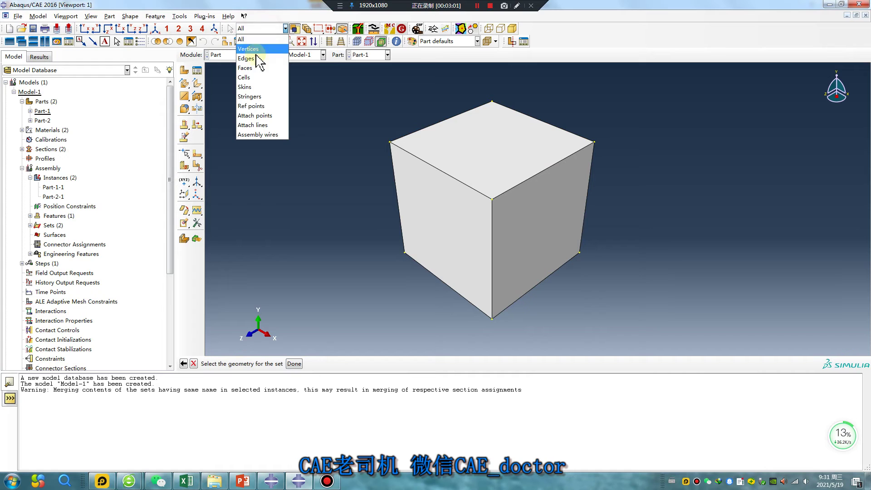
pyautogui.click(248, 77)
pyautogui.click(484, 177)
pyautogui.click(411, 270)
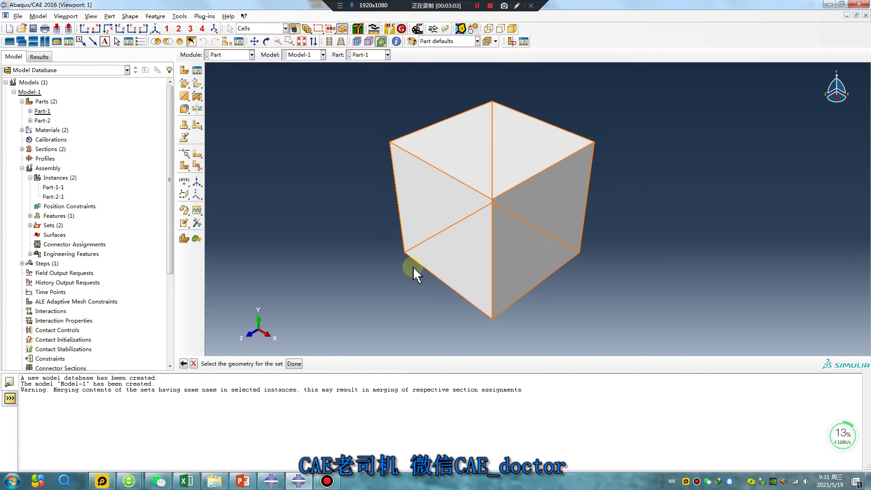
pyautogui.click(299, 364)
# Step: Create geometry set Set-200 containing Part-2's cube cell
pyautogui.click(367, 55)
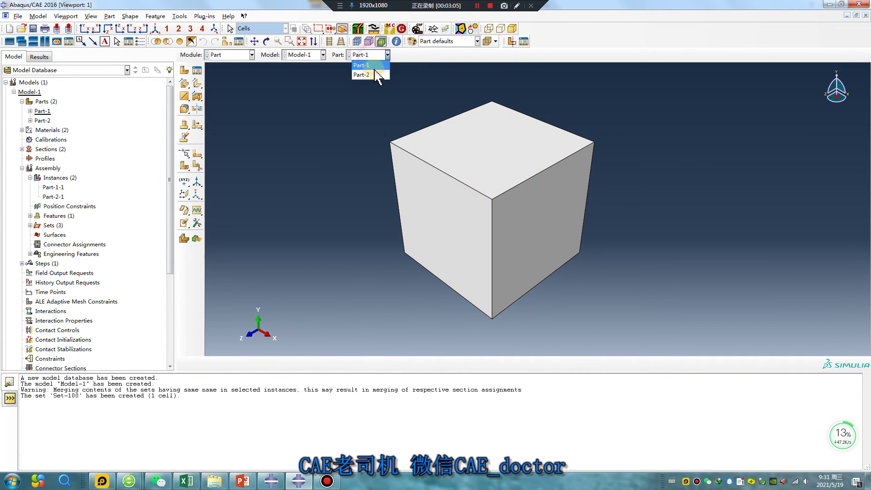
pyautogui.click(368, 71)
pyautogui.click(180, 16)
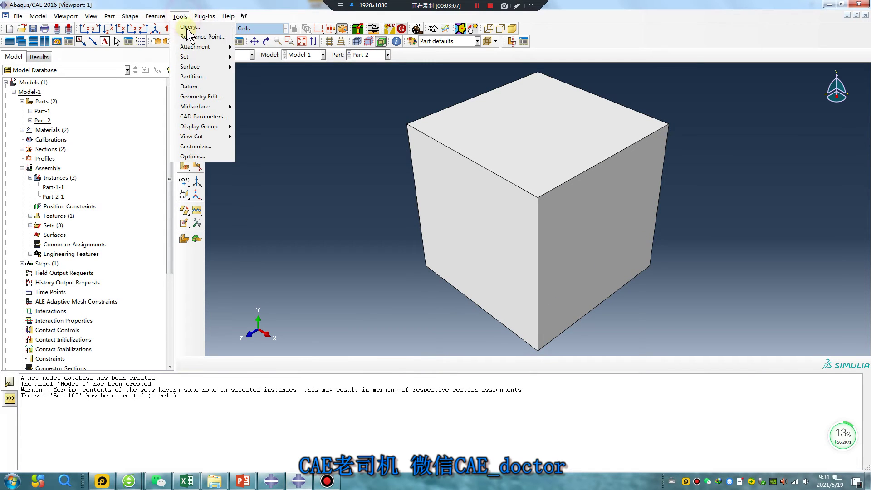
pyautogui.moveTo(208, 58)
pyautogui.click(265, 71)
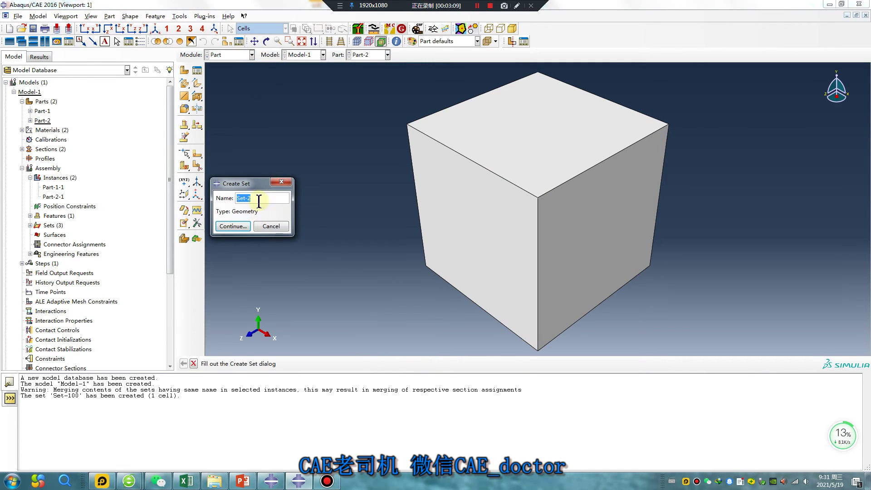
pyautogui.click(246, 227)
pyautogui.click(501, 152)
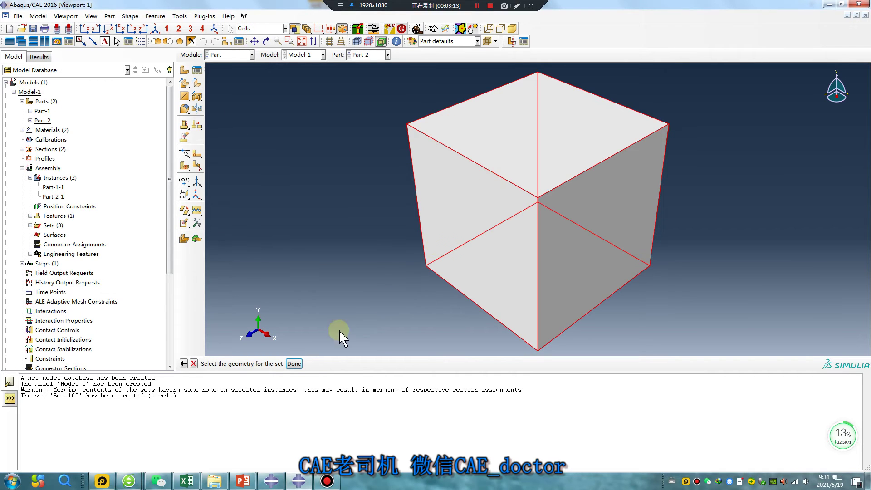
pyautogui.click(294, 364)
# Step: In the Property module for Part-1, change Section-1's assigned region from Set-1 to Set-100
pyautogui.click(242, 55)
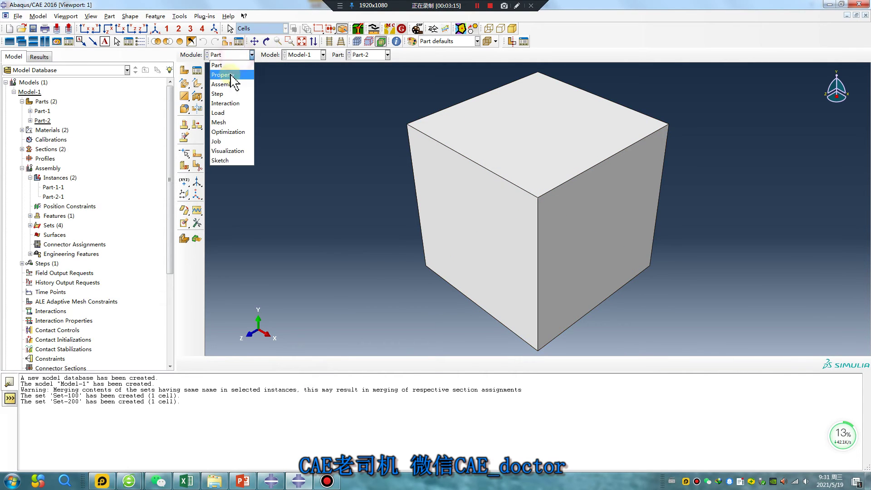
pyautogui.click(225, 73)
pyautogui.click(367, 55)
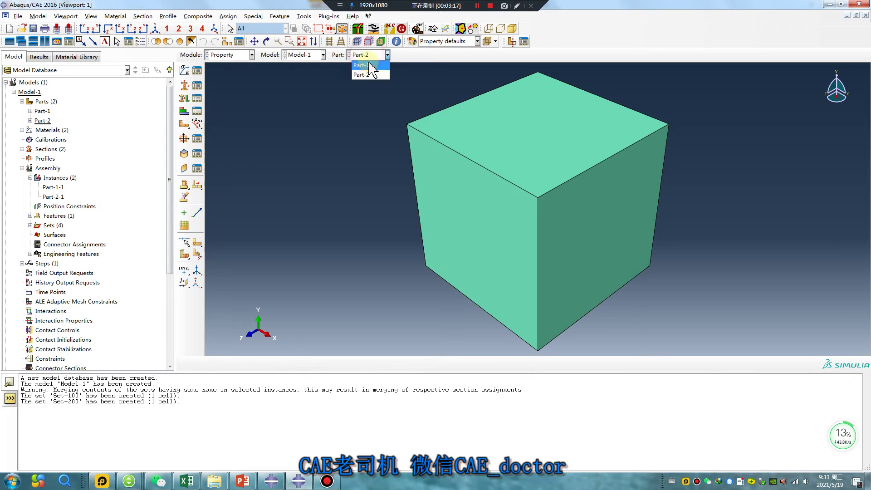
pyautogui.click(363, 64)
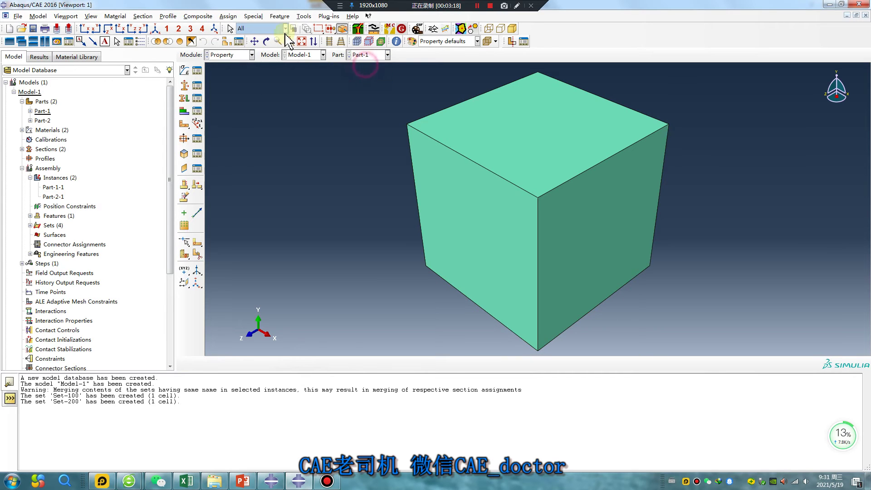
pyautogui.click(198, 97)
pyautogui.doubleClick(203, 174)
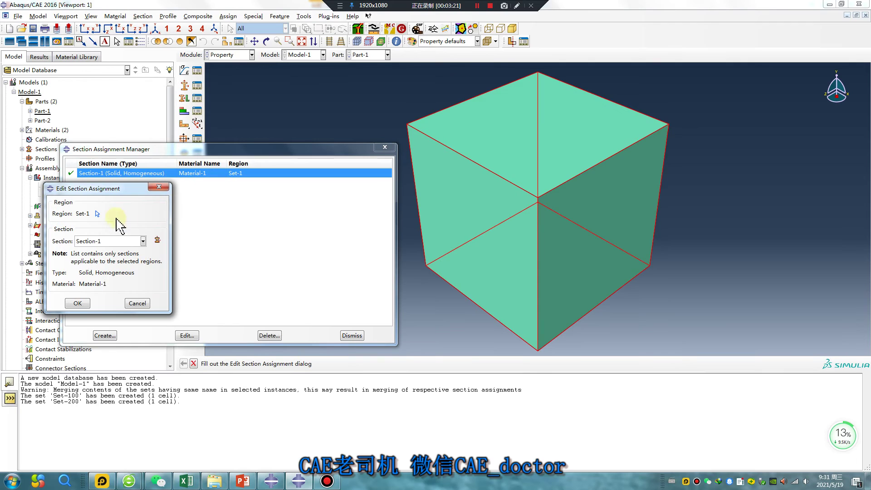
pyautogui.click(98, 213)
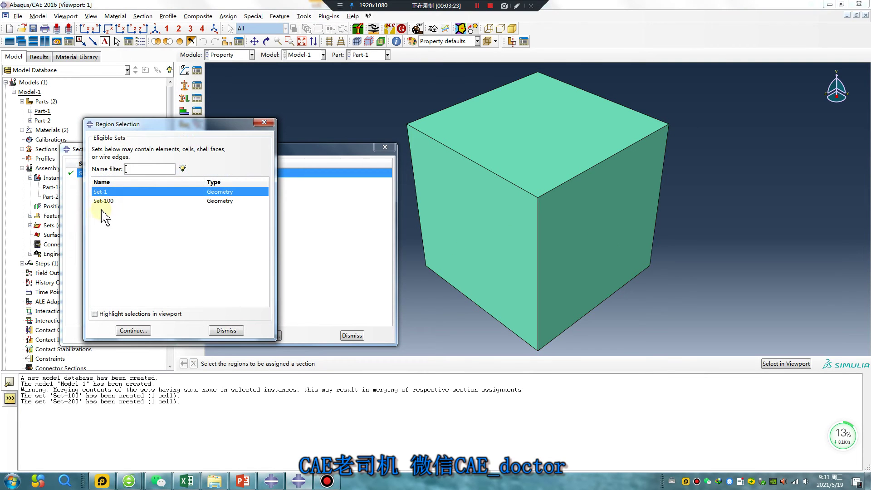
pyautogui.click(107, 201)
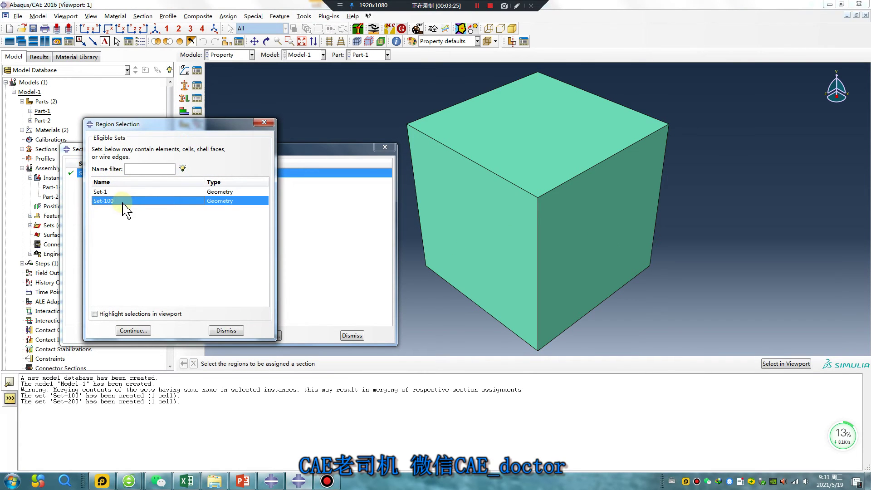
pyautogui.click(141, 331)
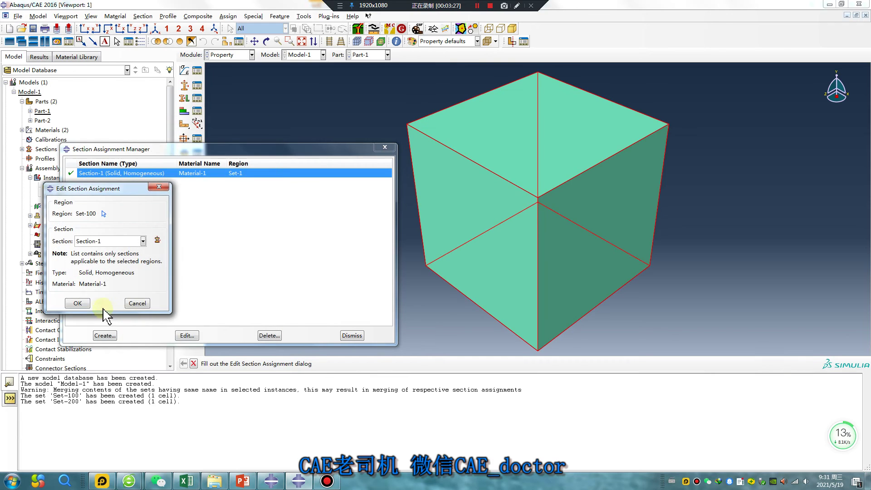
pyautogui.click(78, 303)
pyautogui.click(384, 147)
pyautogui.click(368, 55)
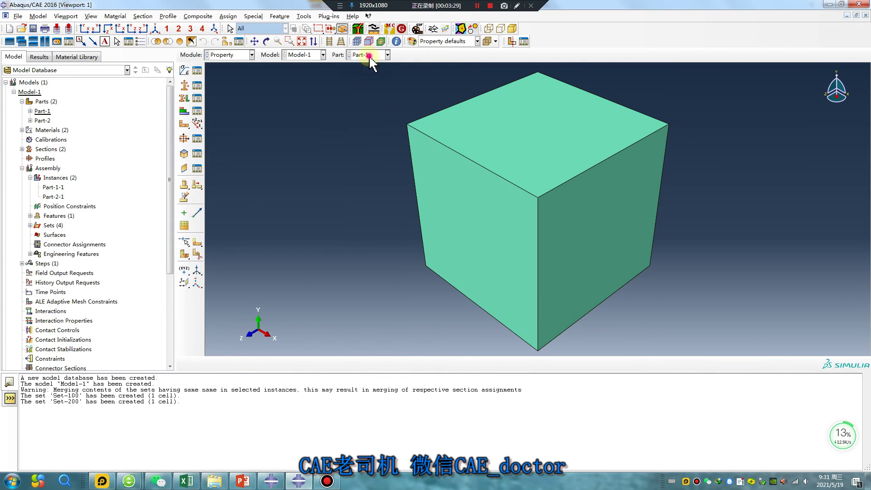
# Step: On Part-2, reassign the Section-2 assignment to region Set-200 instead of Set-1
pyautogui.click(368, 75)
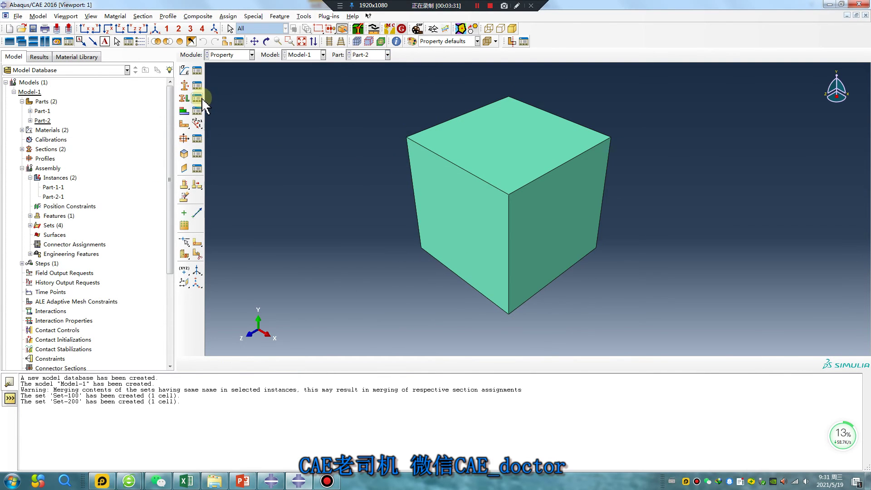
pyautogui.click(197, 123)
pyautogui.doubleClick(169, 174)
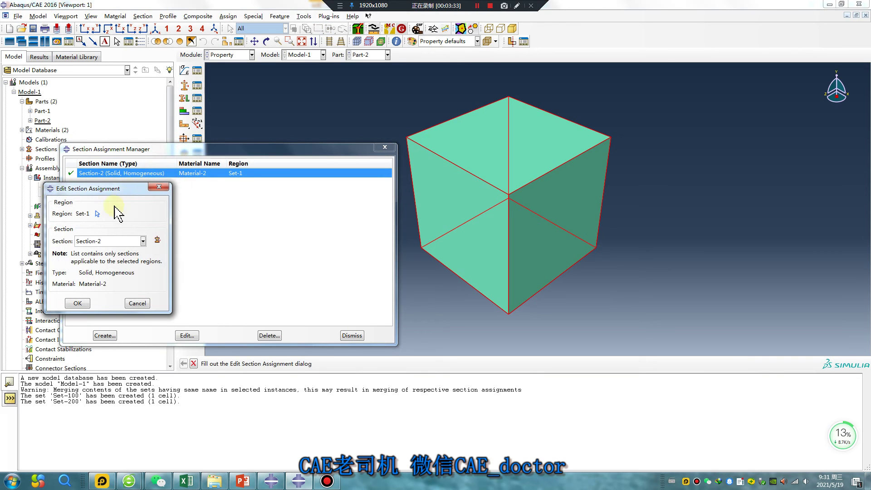
pyautogui.click(98, 212)
pyautogui.click(103, 202)
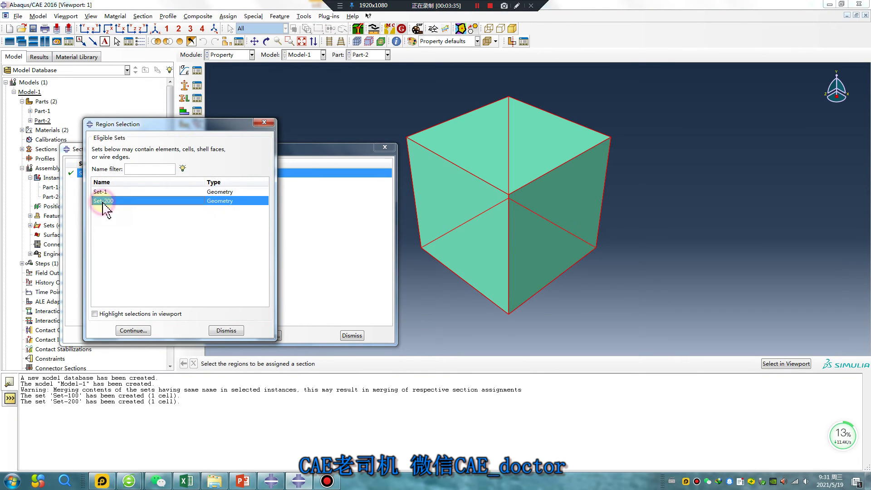
pyautogui.click(133, 330)
pyautogui.click(79, 303)
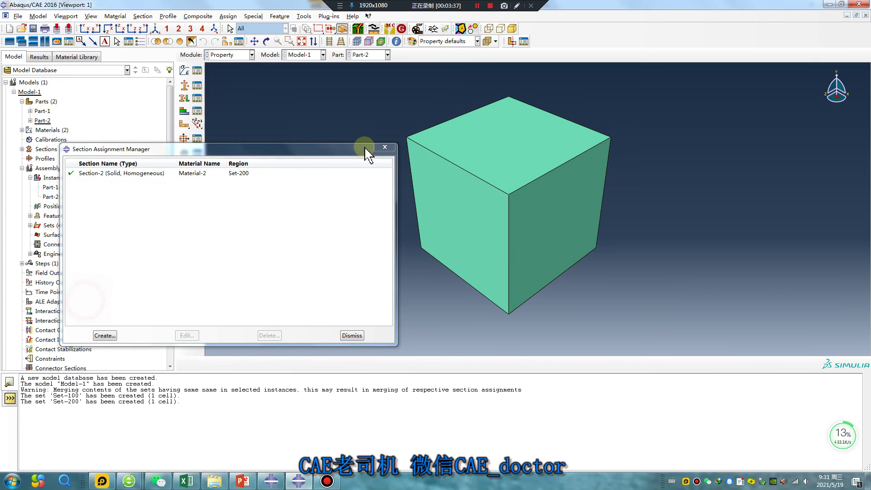
pyautogui.click(385, 148)
pyautogui.click(229, 55)
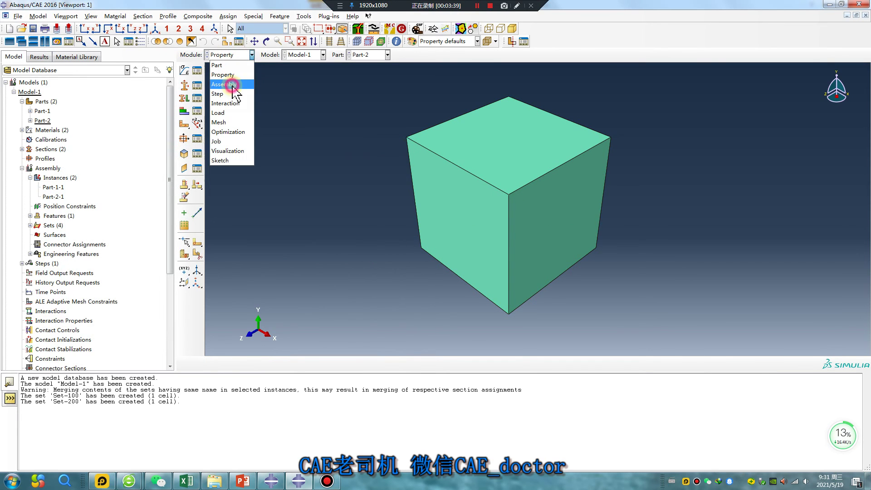
# Step: In Assembly, merge both cube instances into Part-3, retaining their shared boundary
pyautogui.click(230, 84)
pyautogui.click(197, 108)
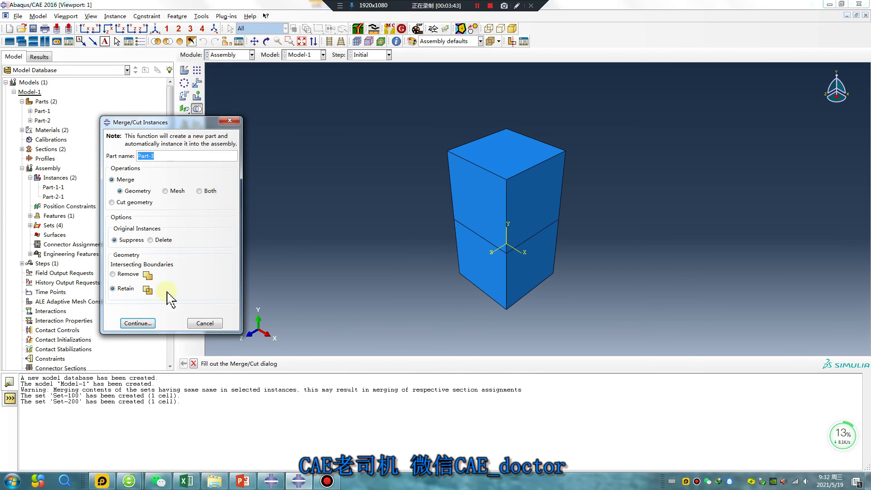
pyautogui.click(138, 323)
pyautogui.moveTo(625, 338); pyautogui.dragTo(401, 85)
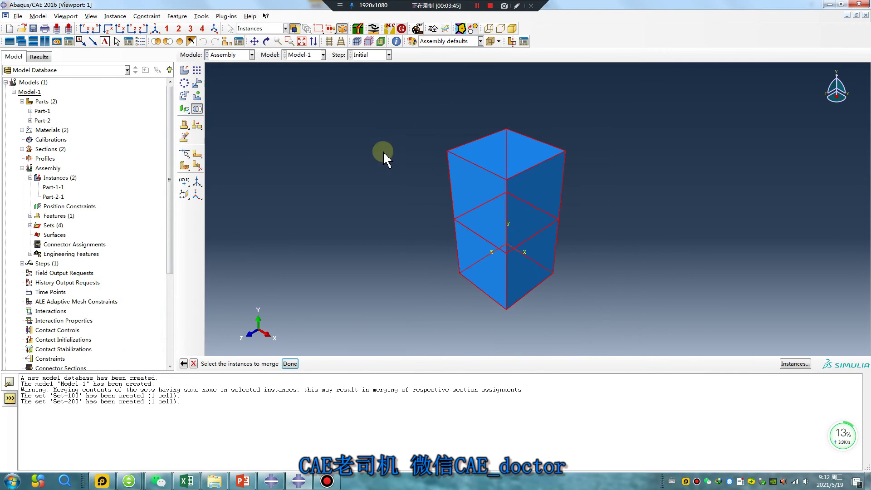
pyautogui.middleClick(361, 185)
# Step: Switch to the Property module for the merged Part-3
pyautogui.click(229, 54)
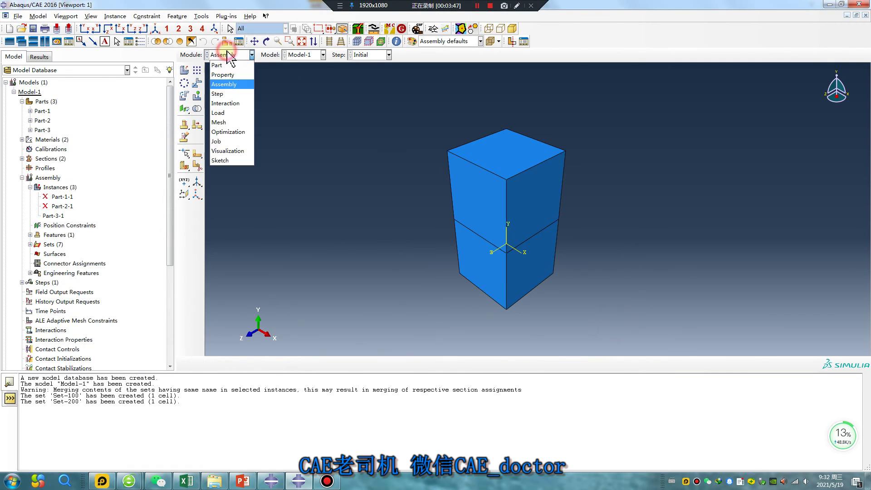
pyautogui.click(227, 75)
pyautogui.click(387, 55)
# Step: Show Part-3 colour-coded by material
pyautogui.click(370, 87)
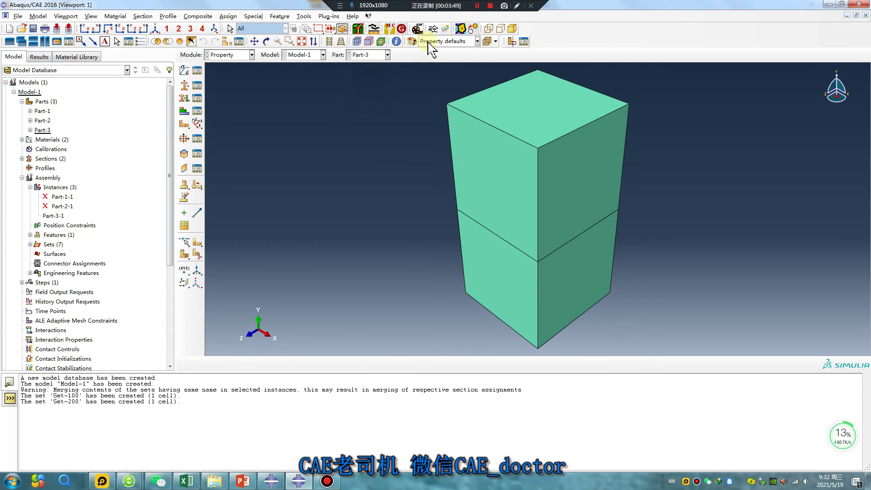
pyautogui.click(429, 41)
pyautogui.click(436, 84)
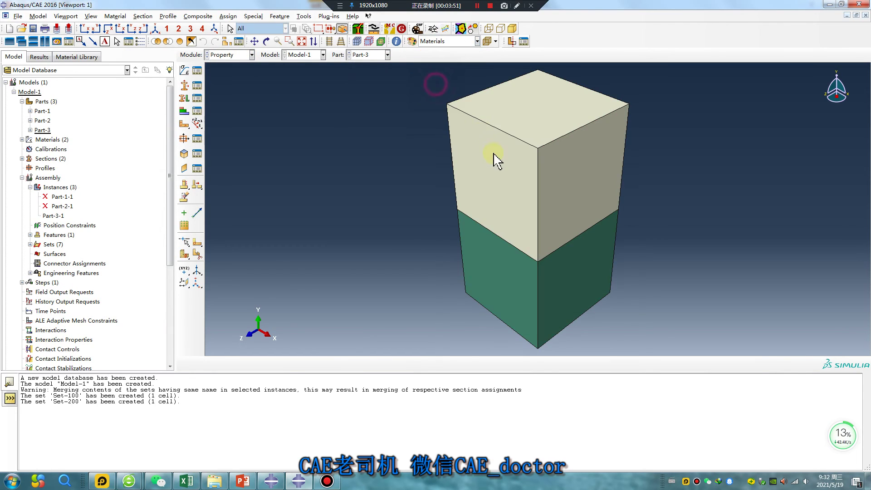
# Step: Verify Part-3 keeps Section-1 on Set-100 and Section-2 on Set-200
pyautogui.click(197, 98)
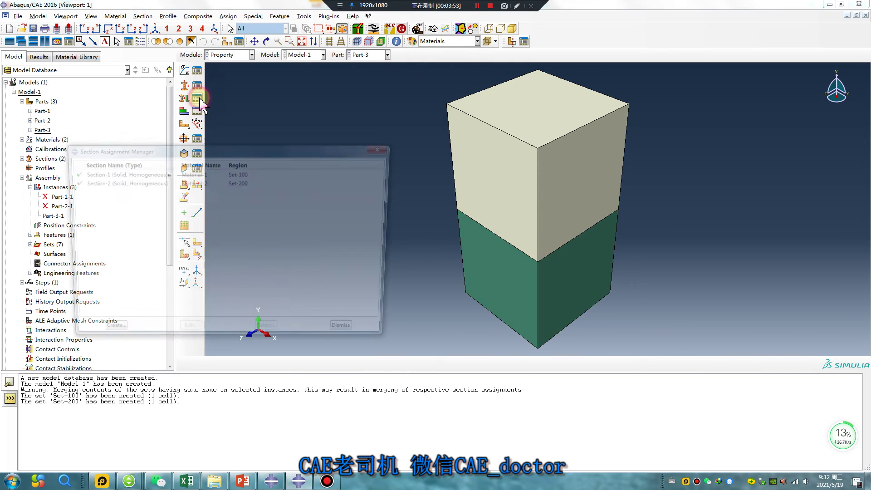
pyautogui.click(241, 174)
pyautogui.click(239, 182)
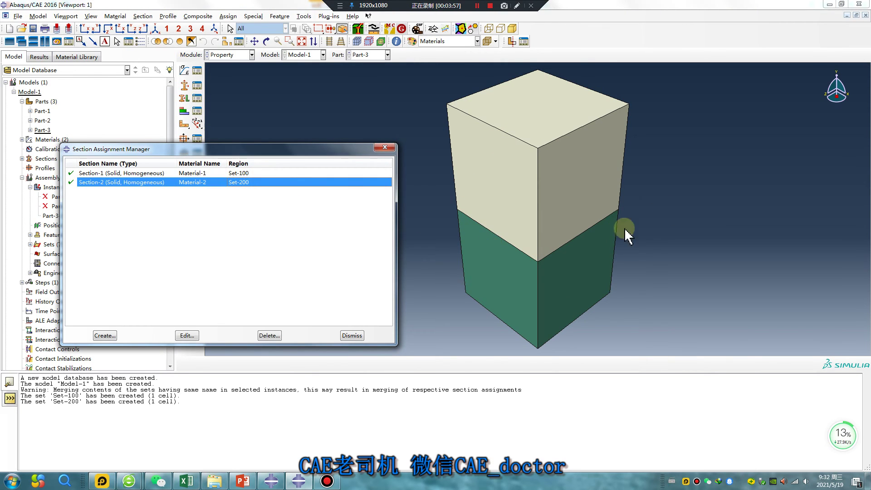
pyautogui.click(239, 173)
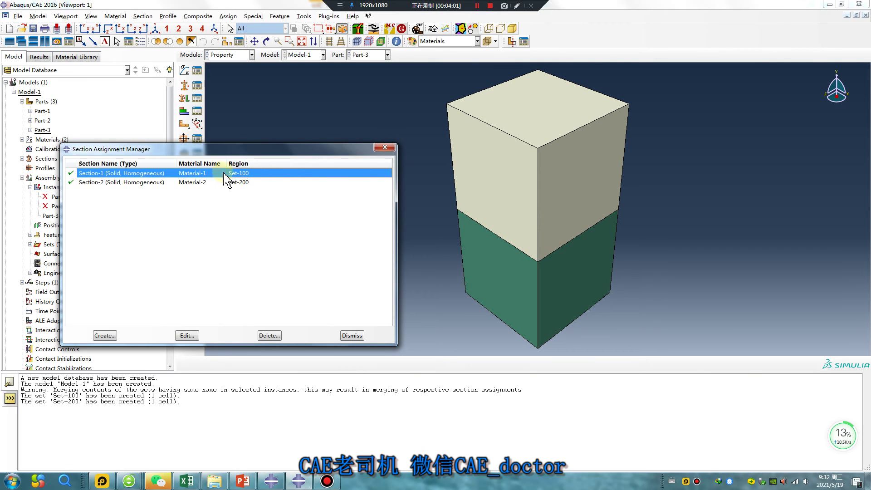
pyautogui.click(244, 173)
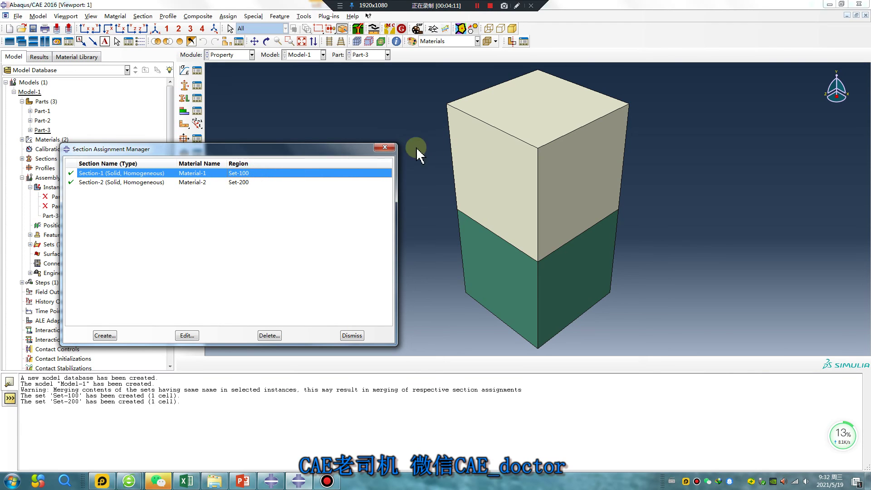
pyautogui.click(234, 182)
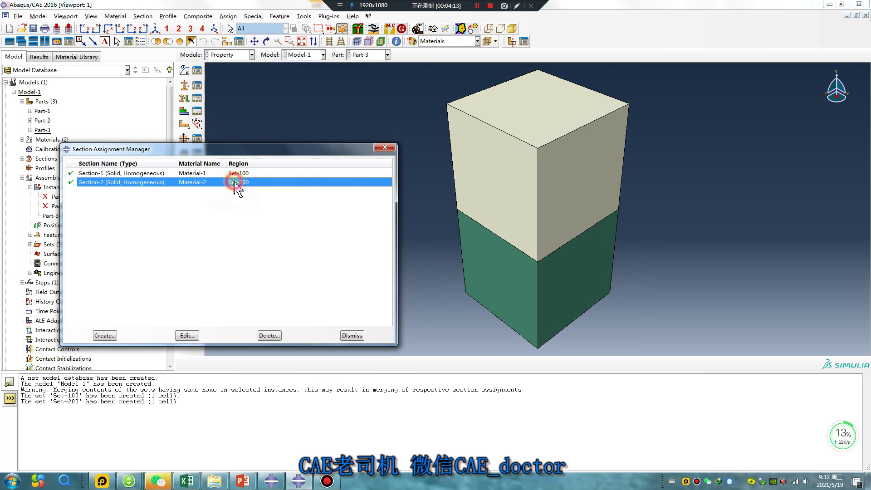
pyautogui.click(525, 213)
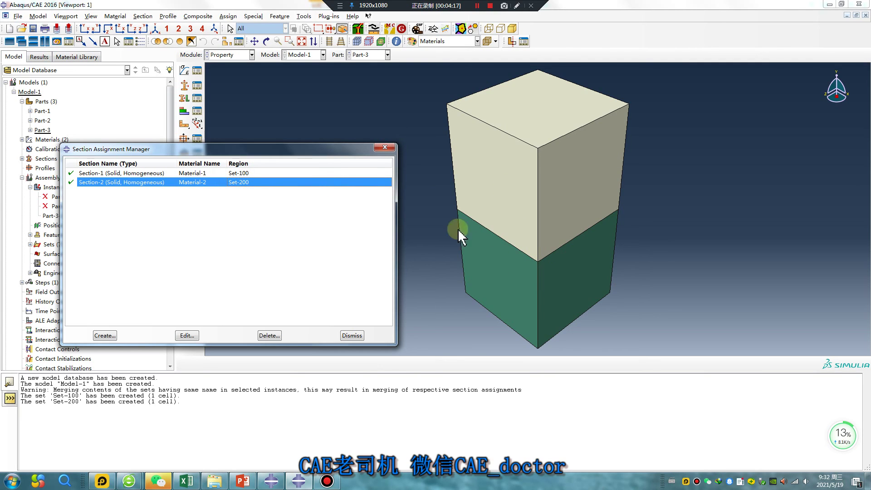
pyautogui.click(374, 146)
pyautogui.click(461, 139)
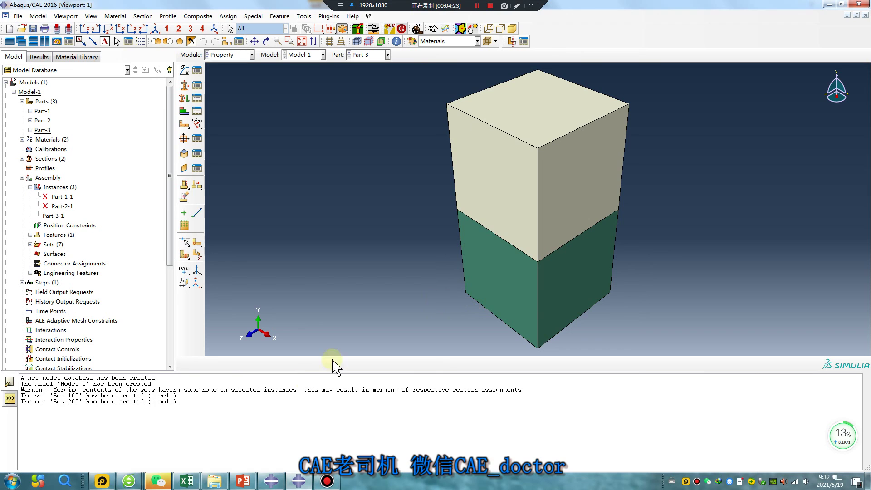
pyautogui.click(243, 481)
# Step: View the Wechat slide, then return to the '# 14 ABAQUS Tutorial' title slide
pyautogui.click(789, 193)
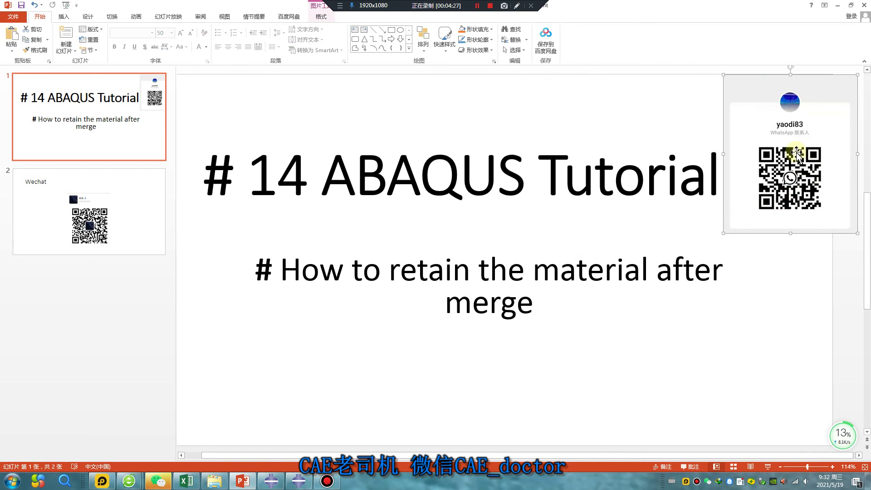
pyautogui.click(110, 236)
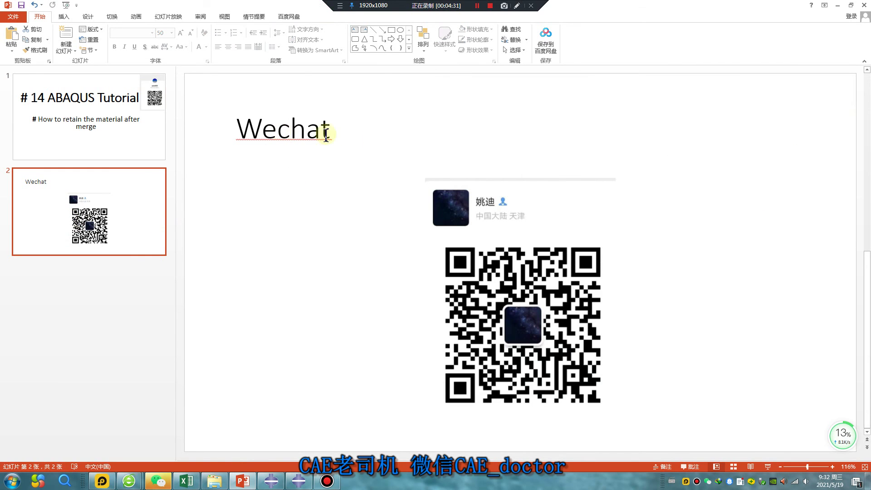
pyautogui.click(109, 134)
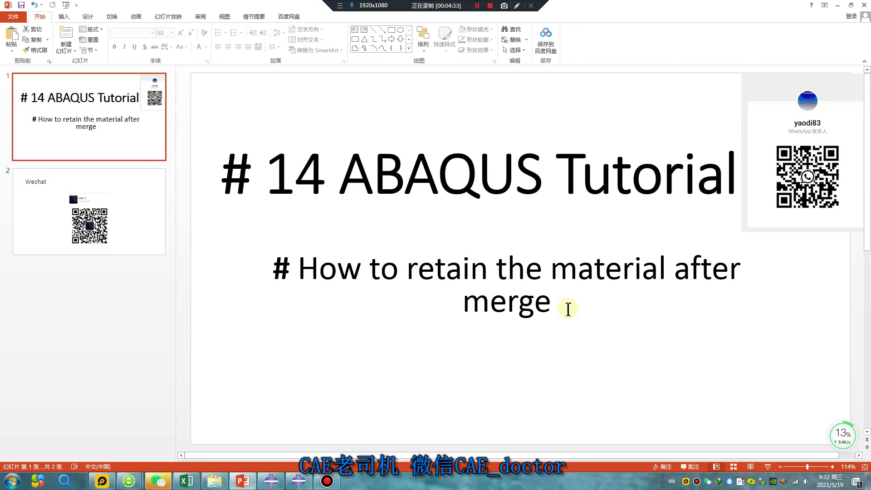